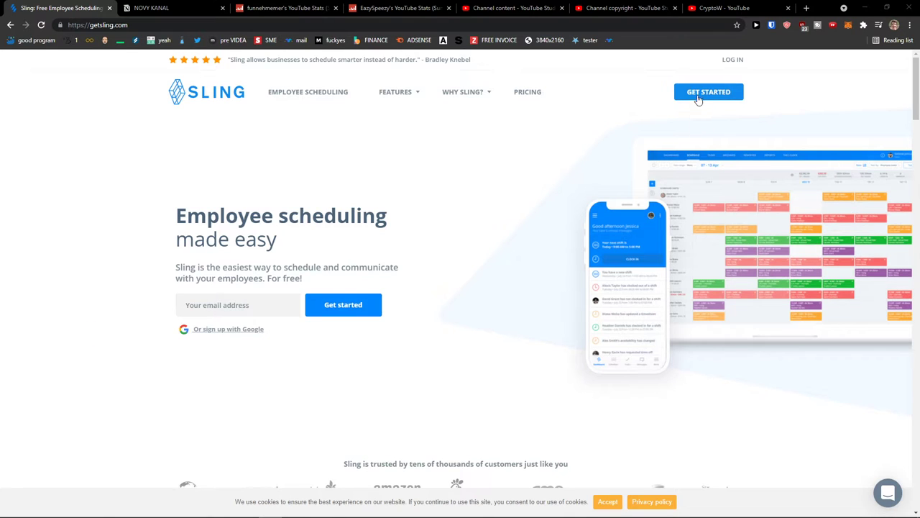
# - Begin Sling sign-up, enlarge the page, and choose to create a new Sling account
pyautogui.click(698, 93)
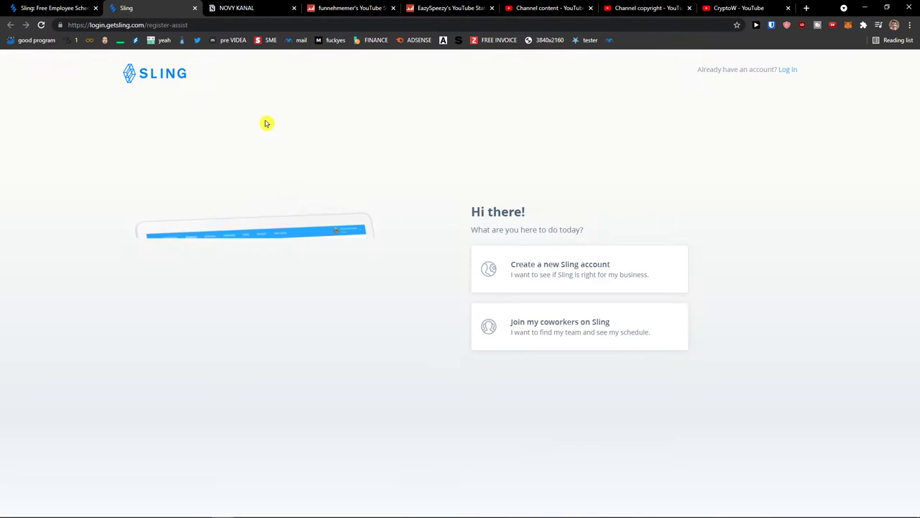
pyautogui.hotkey('ctrl', '+')
pyautogui.hotkey('ctrl', '+')
pyautogui.hotkey('ctrl', '+')
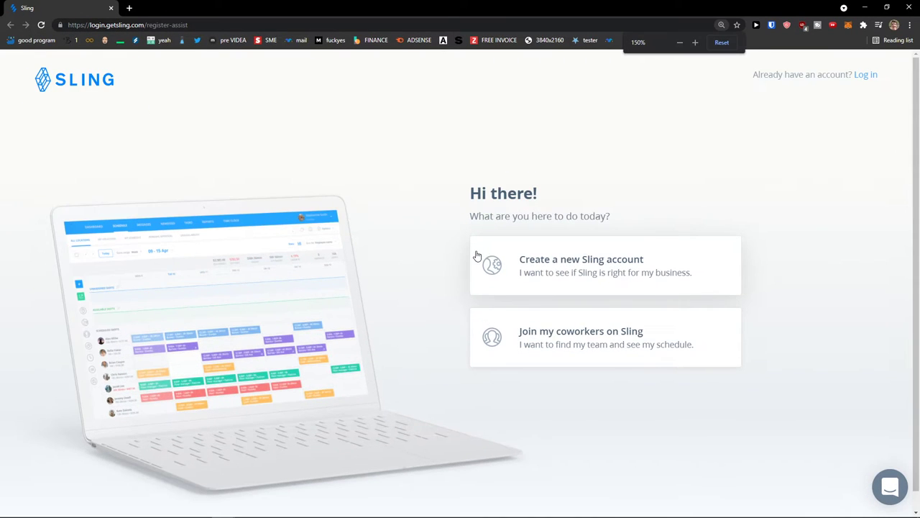
pyautogui.click(546, 274)
pyautogui.click(547, 211)
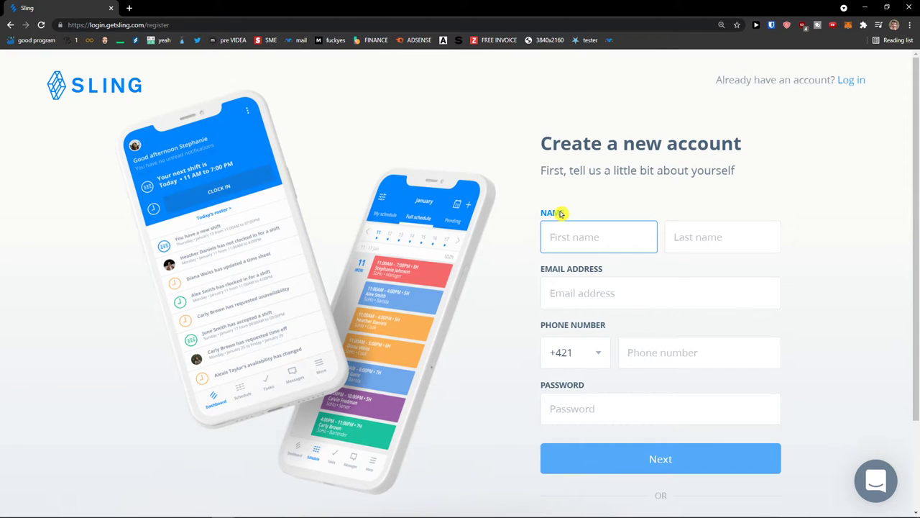
# - Enter the user's first name, last name and e-mail address
pyautogui.press('Tab')
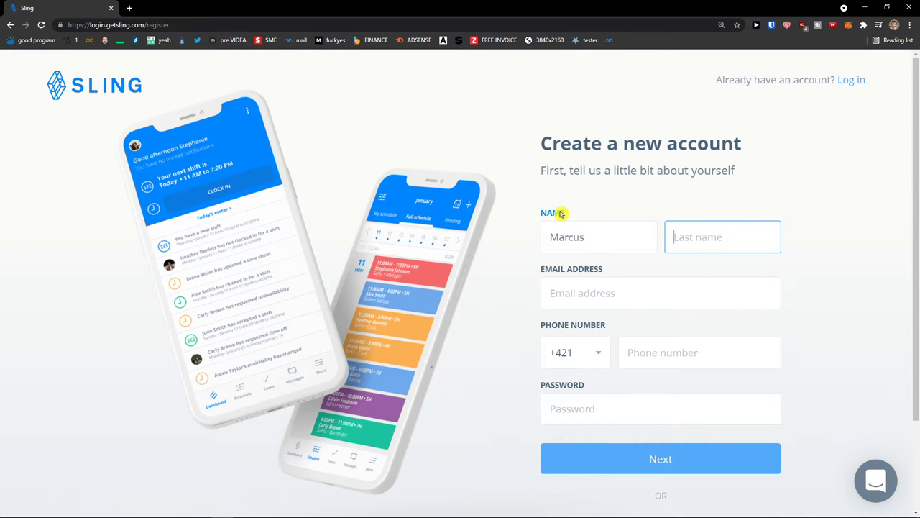
pyautogui.press('Tab')
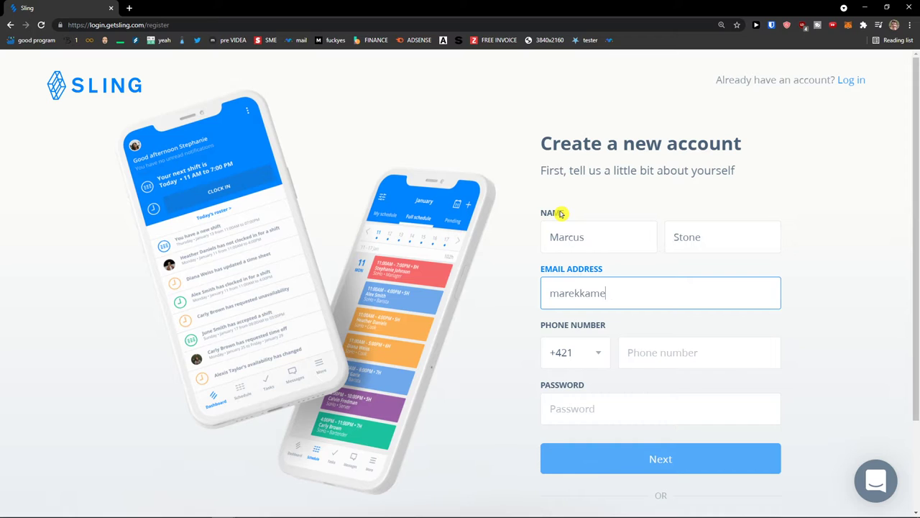
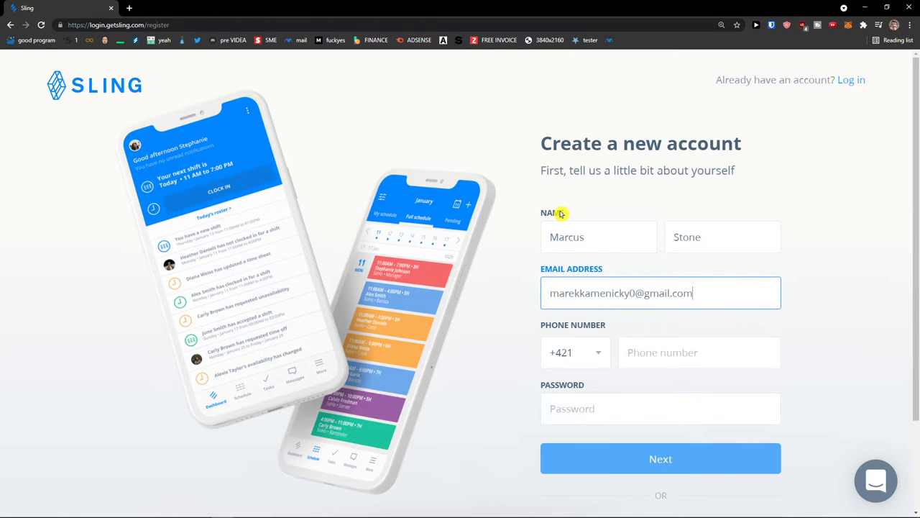
# - Enter the phone number and account password, then submit the account form
pyautogui.click(646, 338)
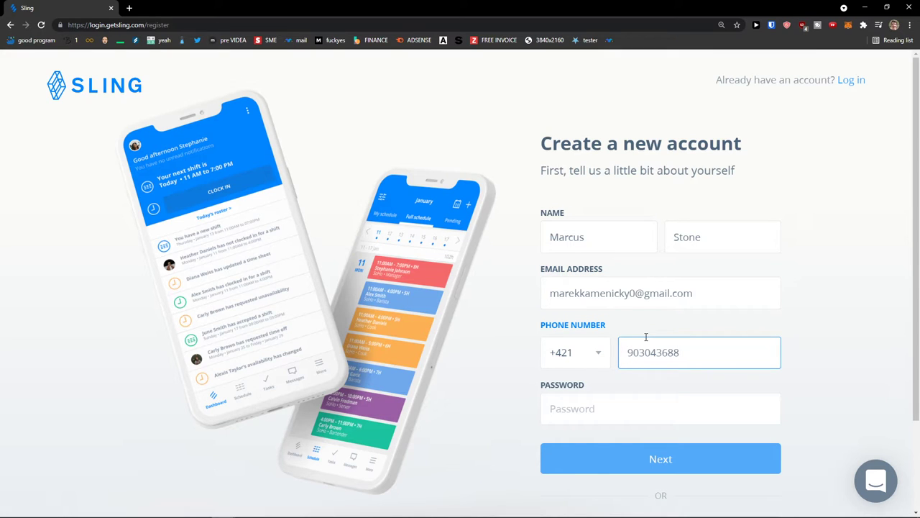
pyautogui.click(637, 399)
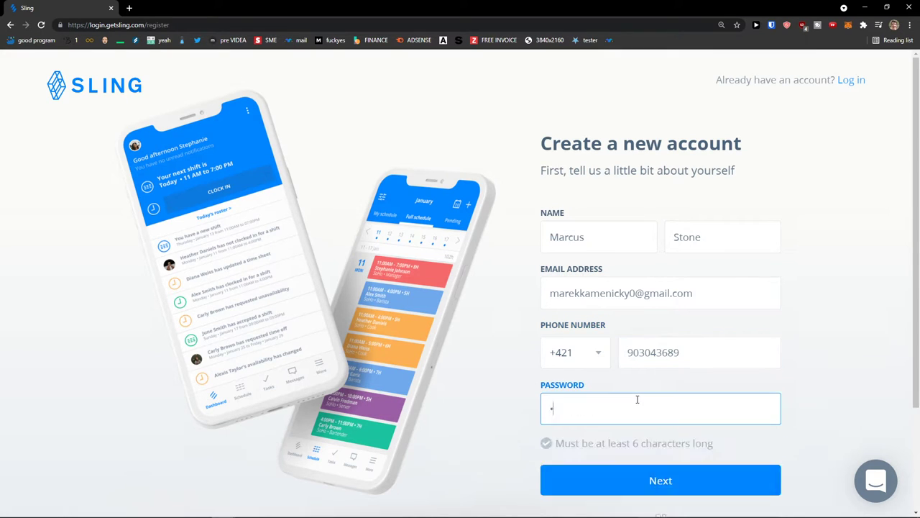
pyautogui.hotkey('ctrl', 'a')
pyautogui.press('Return')
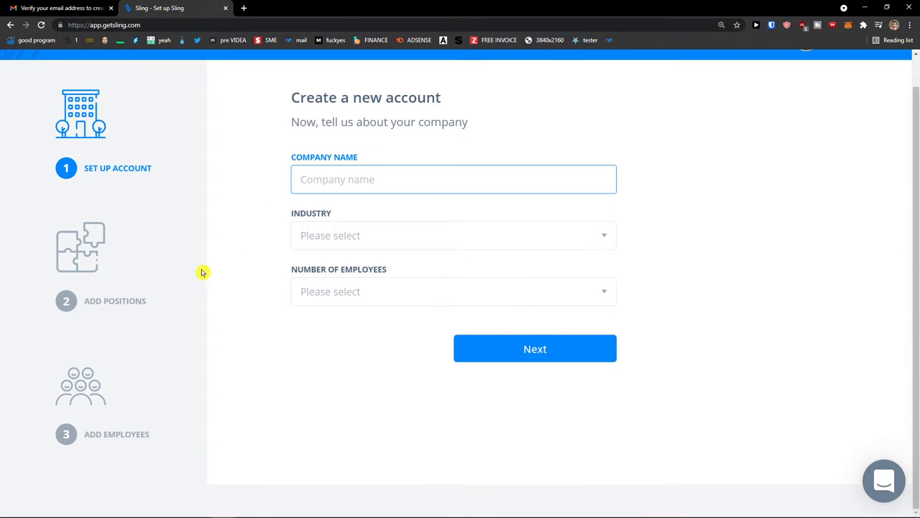
# - Scroll to the top of Sling's company setup form after e-mail verification
pyautogui.scroll(1, 203, 273)
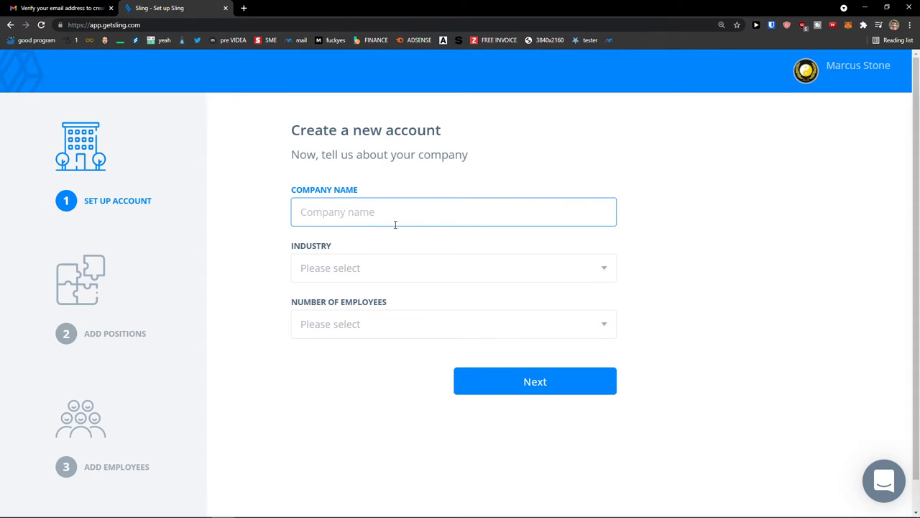
# - Enter Sun wei LLC as the company name and pick Other as the industry
pyautogui.write('S')
pyautogui.press('Tab')
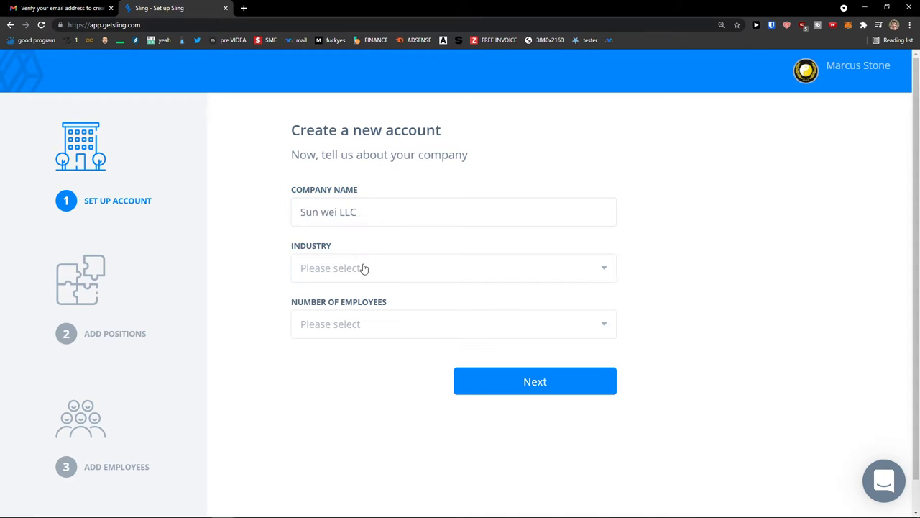
pyautogui.click(362, 268)
pyautogui.scroll(-1, 385, 349)
pyautogui.scroll(-3, 389, 349)
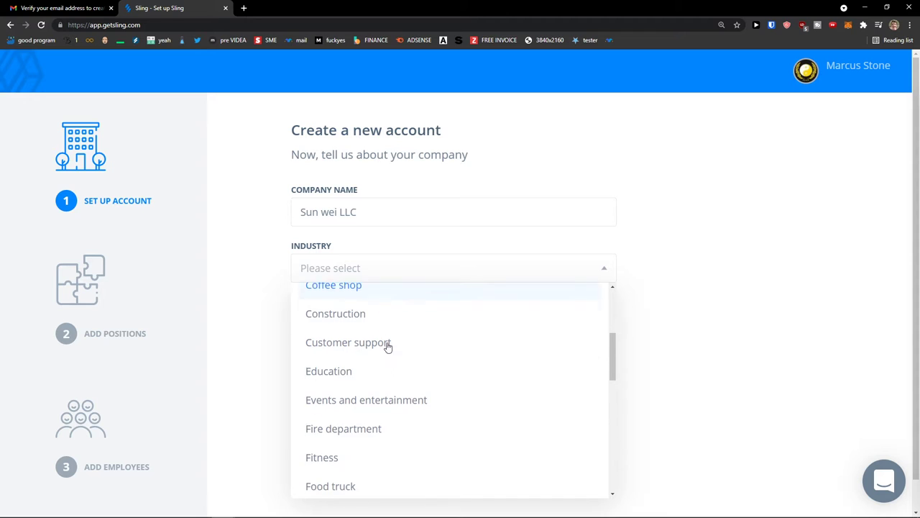
pyautogui.scroll(-4, 401, 354)
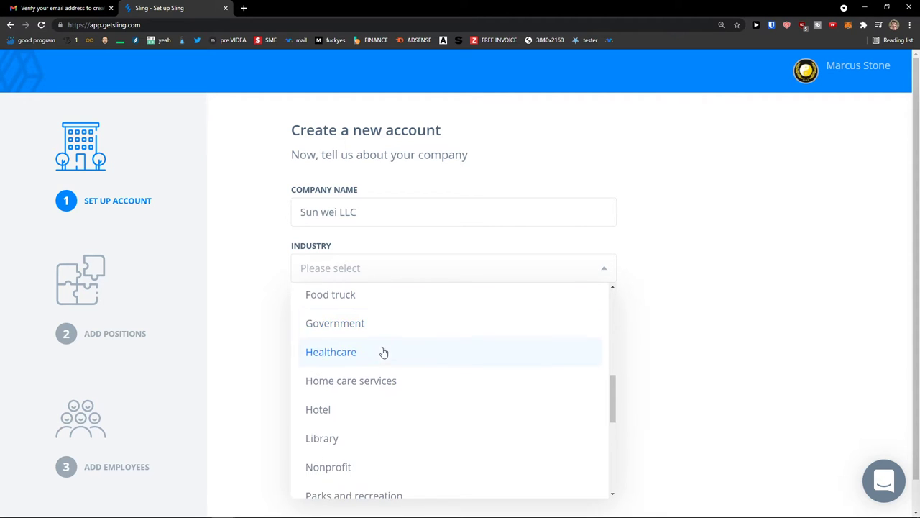
pyautogui.scroll(-5, 382, 352)
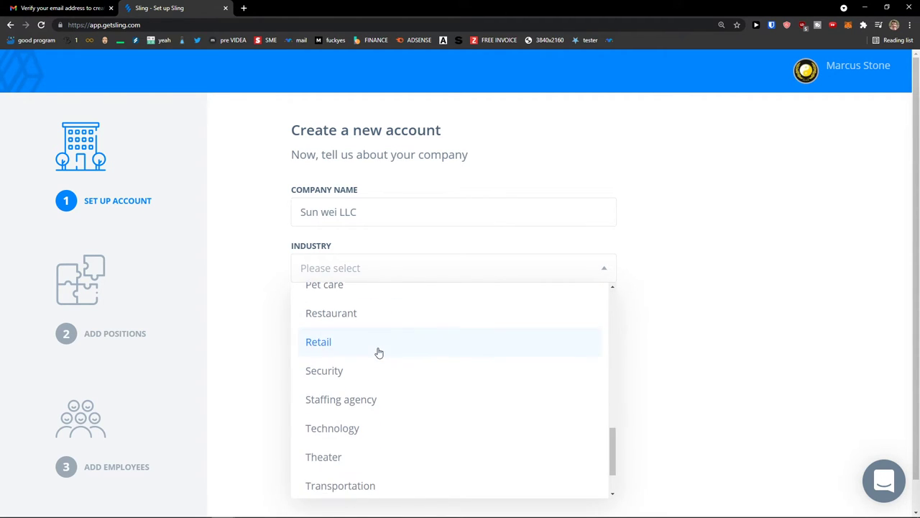
pyautogui.click(485, 490)
# - Name the custom industry Consulting, choose 1 - 20 employees, and submit the company details
pyautogui.click(380, 322)
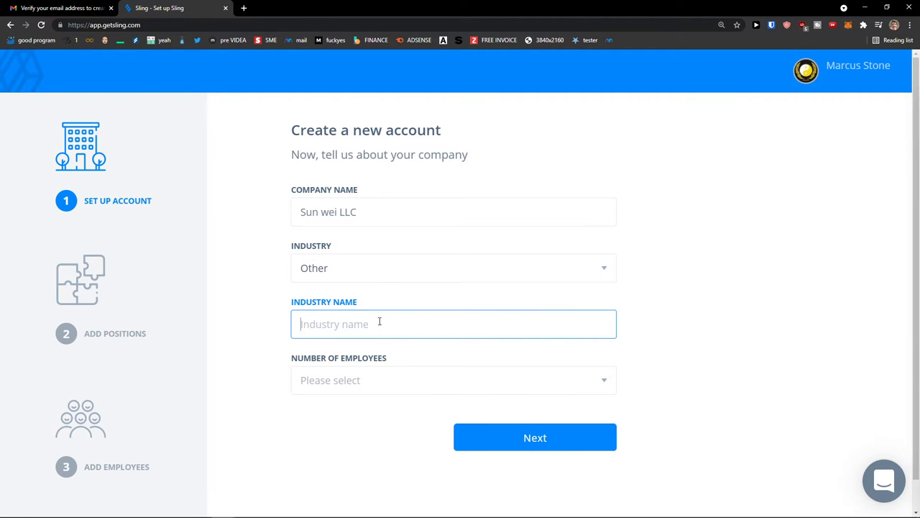
pyautogui.write('Consulting')
pyautogui.click(382, 272)
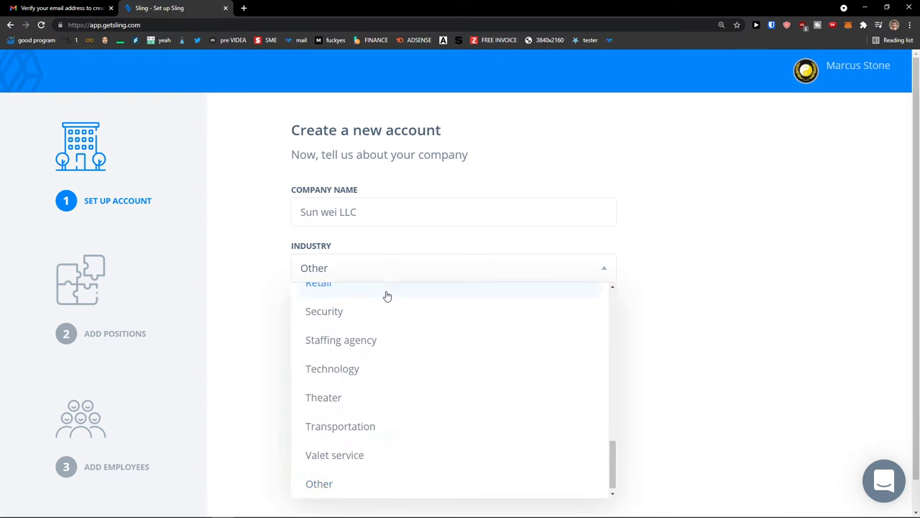
pyautogui.scroll(10, 383, 313)
pyautogui.scroll(-3, 381, 428)
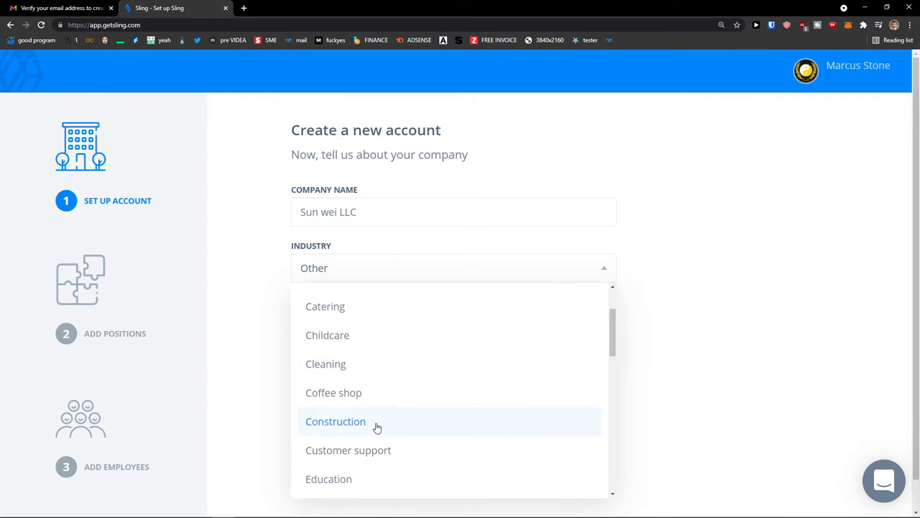
pyautogui.scroll(4, 383, 418)
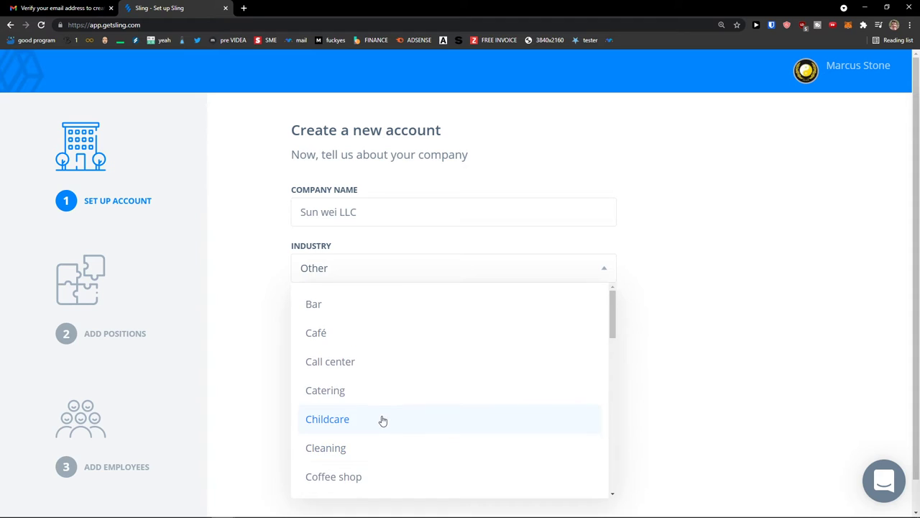
pyautogui.click(246, 345)
pyautogui.click(357, 382)
pyautogui.click(353, 352)
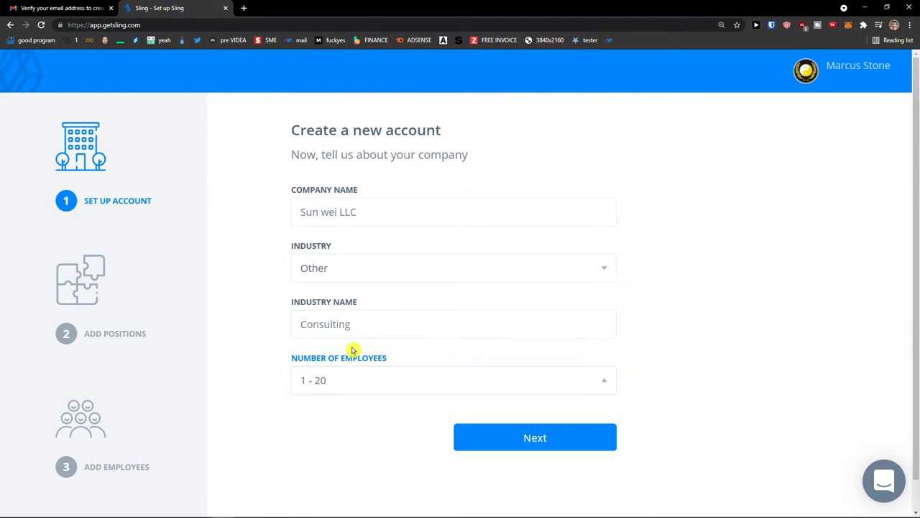
pyautogui.click(512, 443)
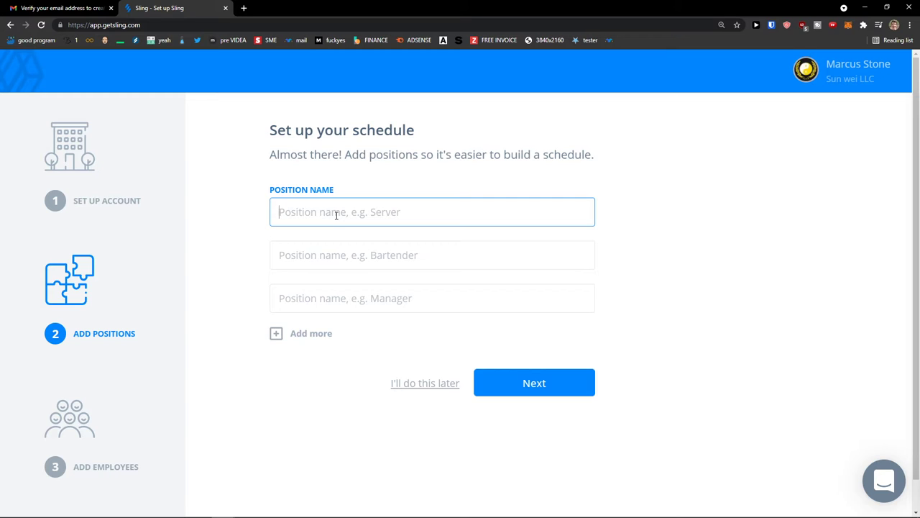
# - Add the positions Customer Support, Operatives and Manager and continue
pyautogui.write('Customer Support')
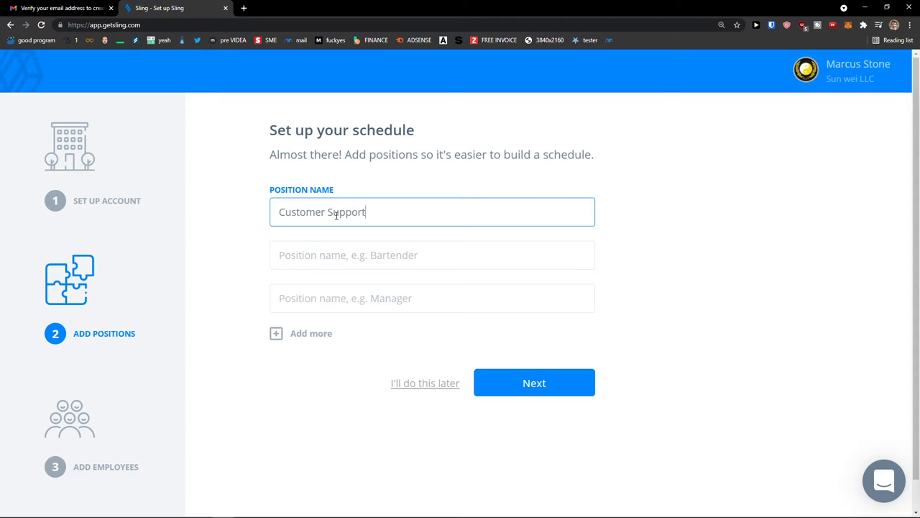
pyautogui.press('Tab')
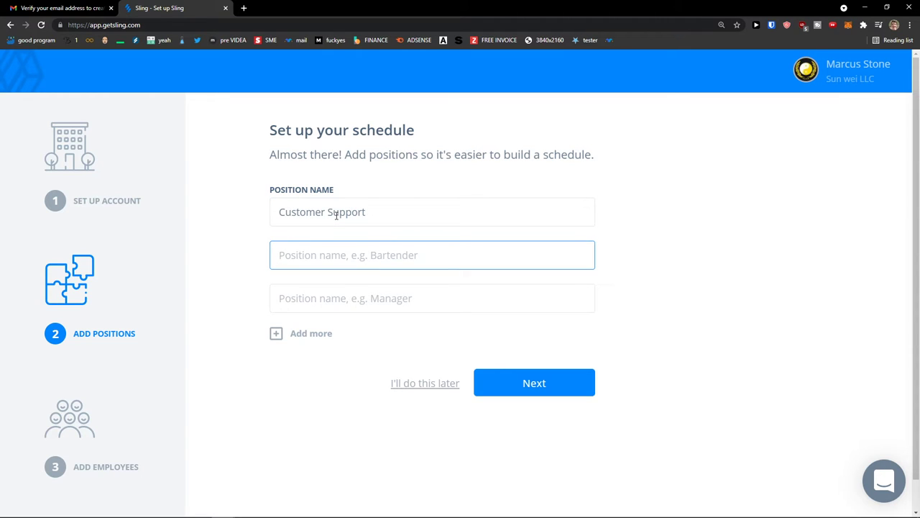
pyautogui.write('Operatives')
pyautogui.press('Tab')
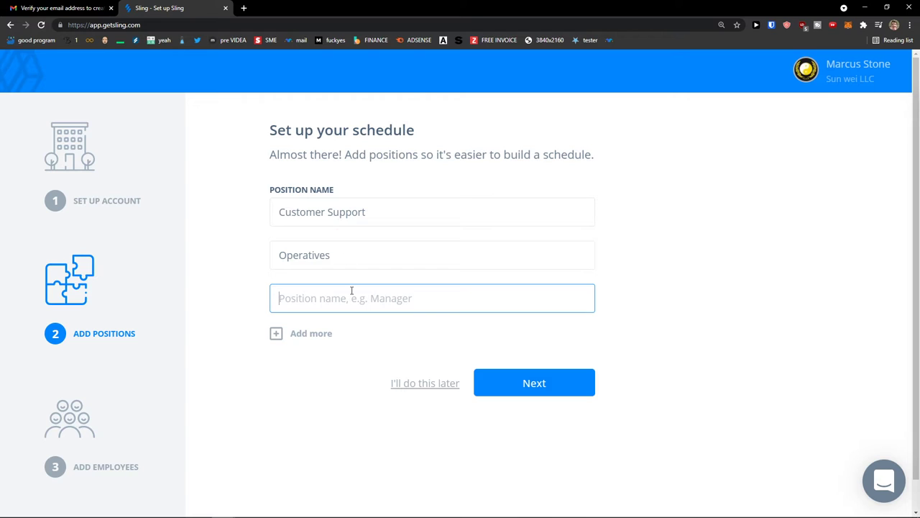
pyautogui.write('Manager')
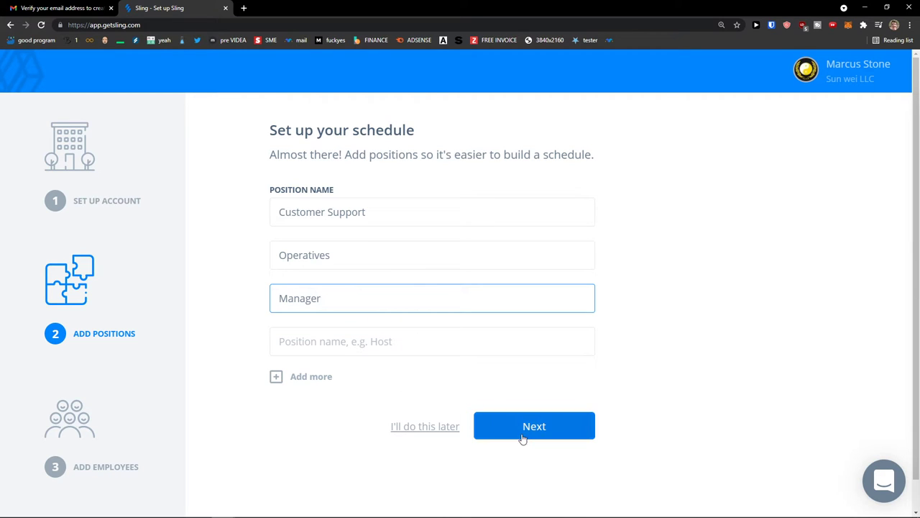
pyautogui.click(523, 438)
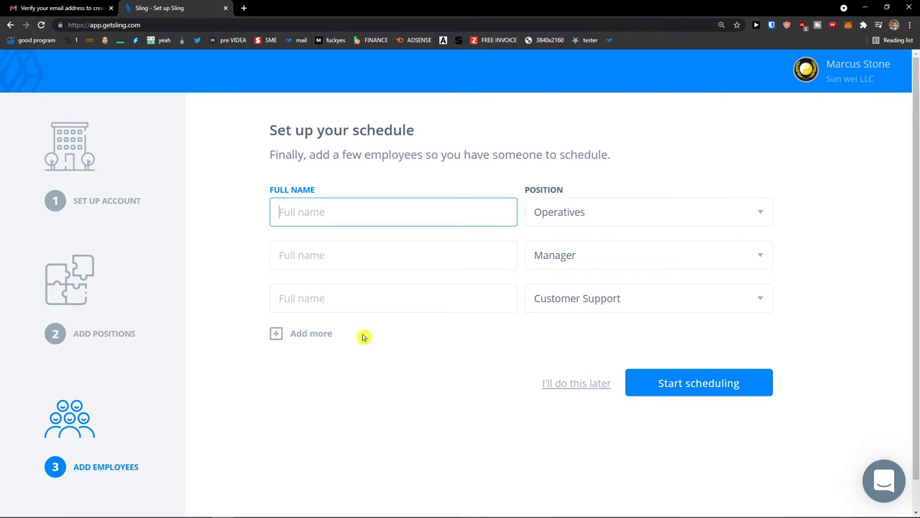
# - Enter the first and second employees' full names
pyautogui.moveTo(272, 123); pyautogui.dragTo(349, 149)
pyautogui.click(349, 149)
pyautogui.moveTo(279, 154); pyautogui.dragTo(623, 159)
pyautogui.click(435, 216)
pyautogui.write('Marcus Employee 1')
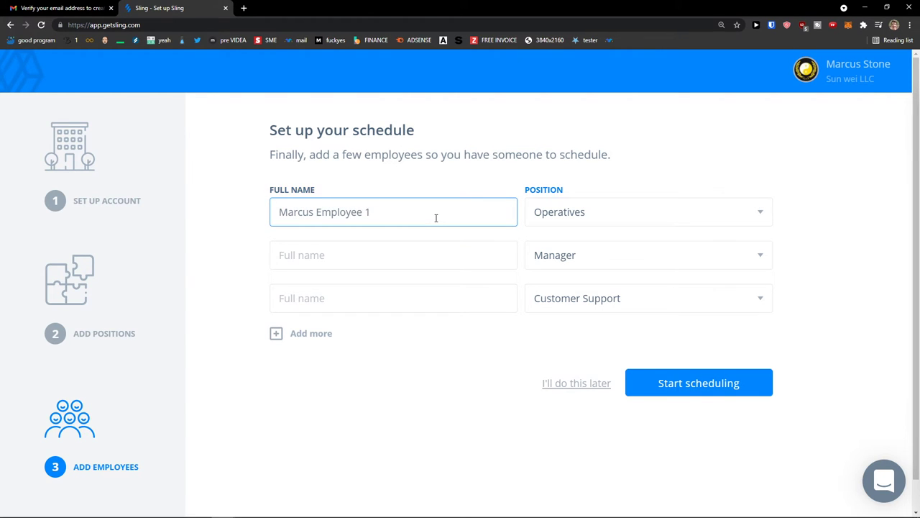
pyautogui.press('Tab')
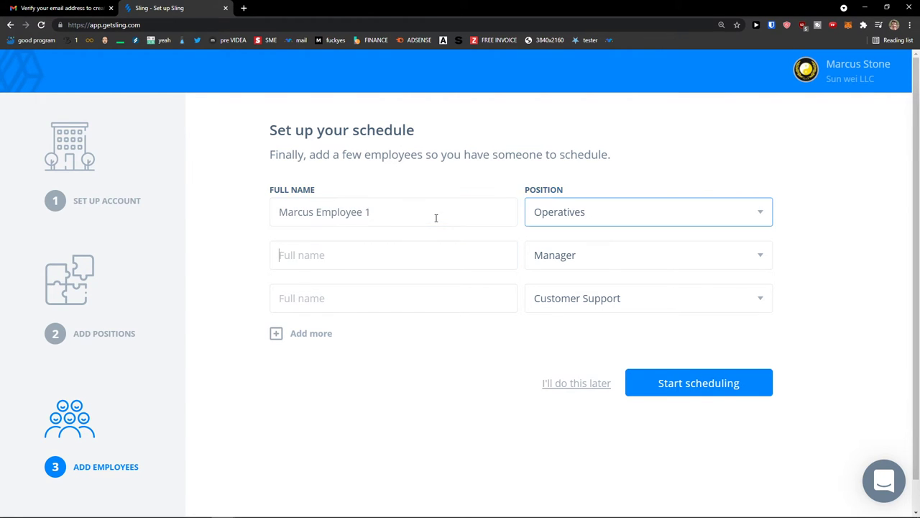
pyautogui.press('Tab')
pyautogui.write('M')
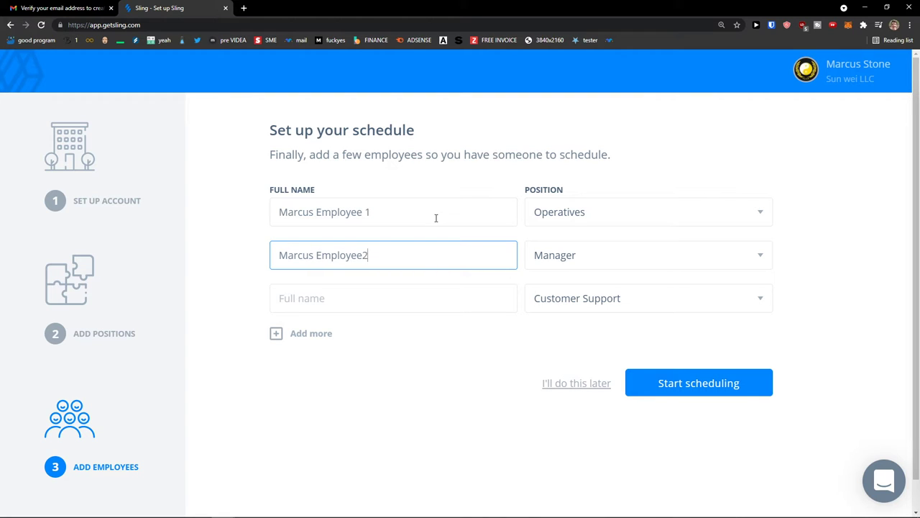
# - Correct the first employee's name, add the third employee, and start scheduling
pyautogui.click(414, 224)
pyautogui.press('BackSpace')
pyautogui.press('BackSpace')
pyautogui.write('1')
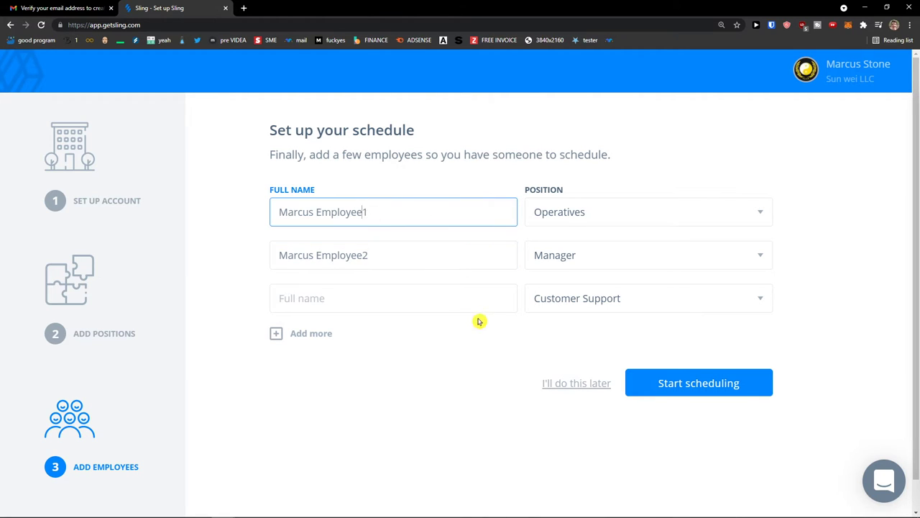
pyautogui.click(482, 321)
pyautogui.click(471, 302)
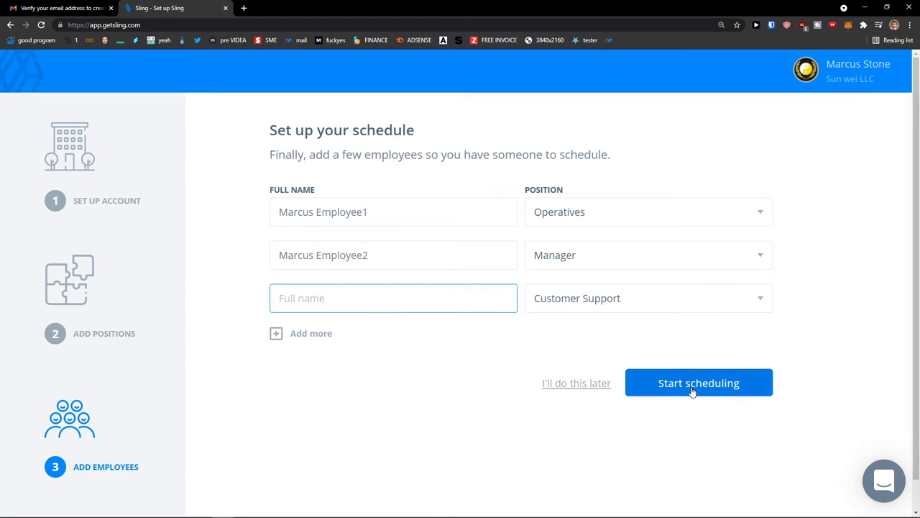
pyautogui.write('Marcus CustomerSupport')
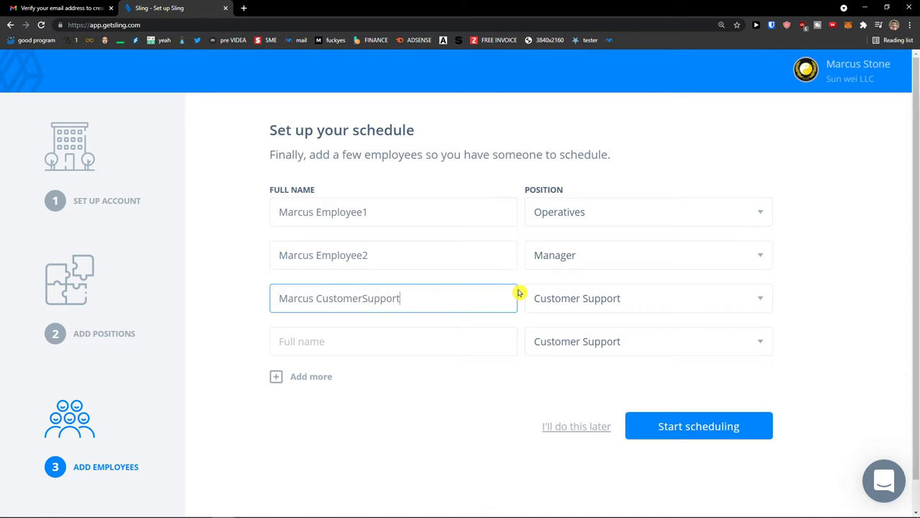
pyautogui.click(696, 436)
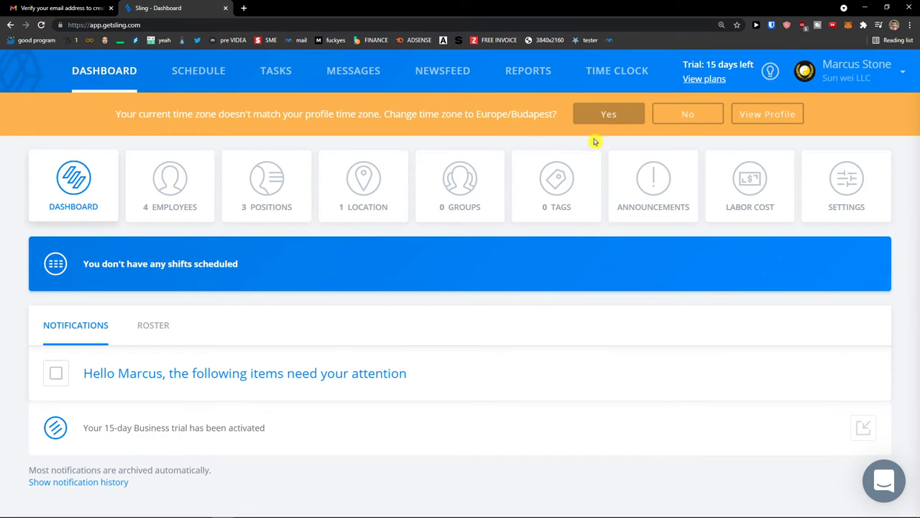
# - Dismiss the time zone mismatch prompt and view the Employees page
pyautogui.click(615, 120)
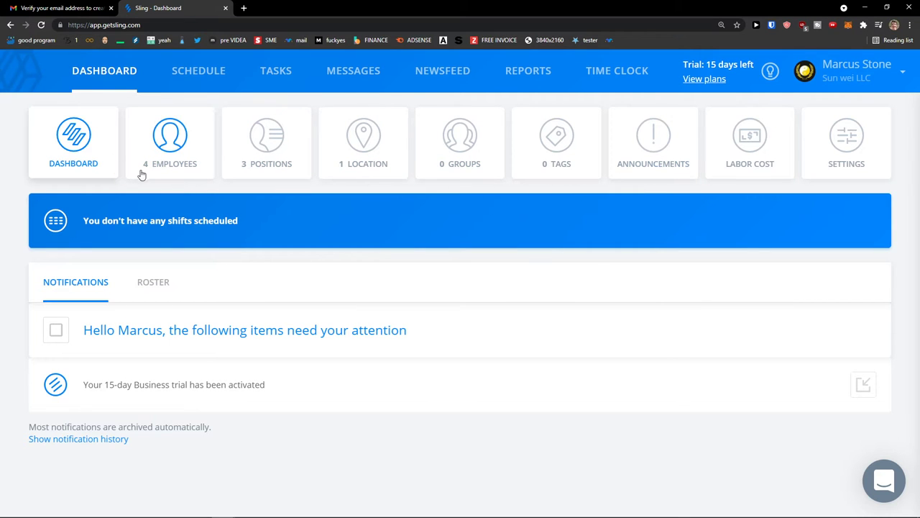
pyautogui.click(179, 166)
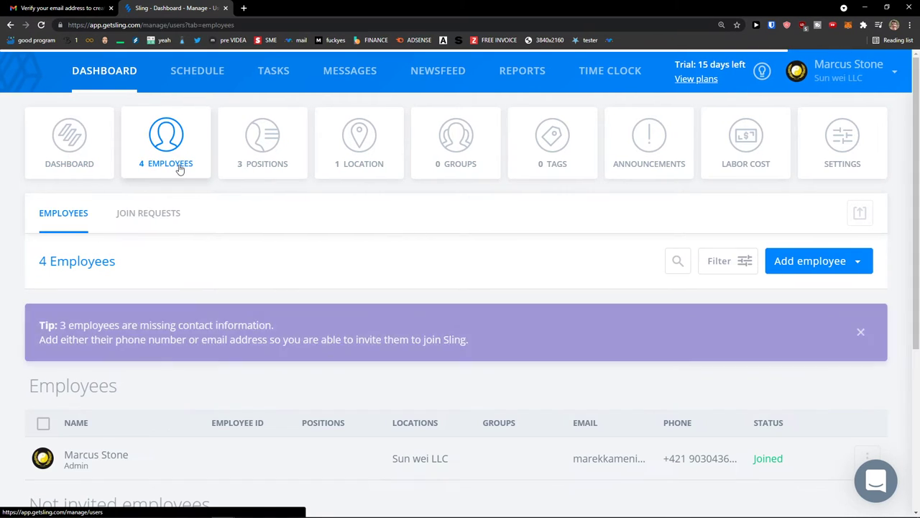
pyautogui.scroll(-3, 263, 179)
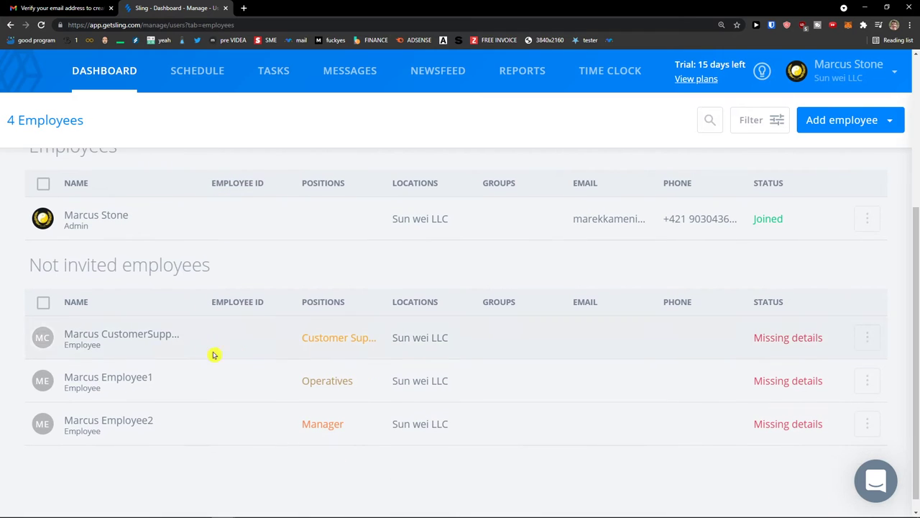
pyautogui.scroll(4, 298, 353)
# - Tour the Positions, Locations, Groups, Announcements and Labor cost pages, then return to the Dashboard
pyautogui.click(263, 175)
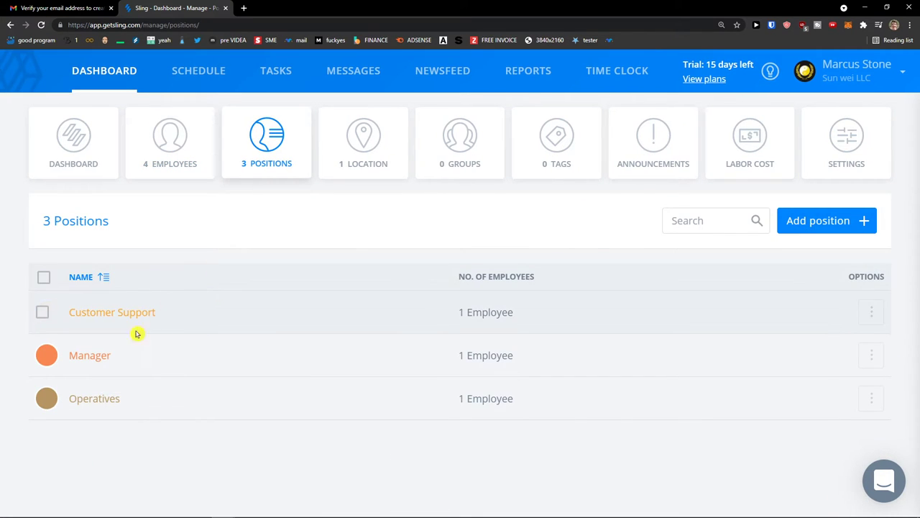
pyautogui.click(382, 166)
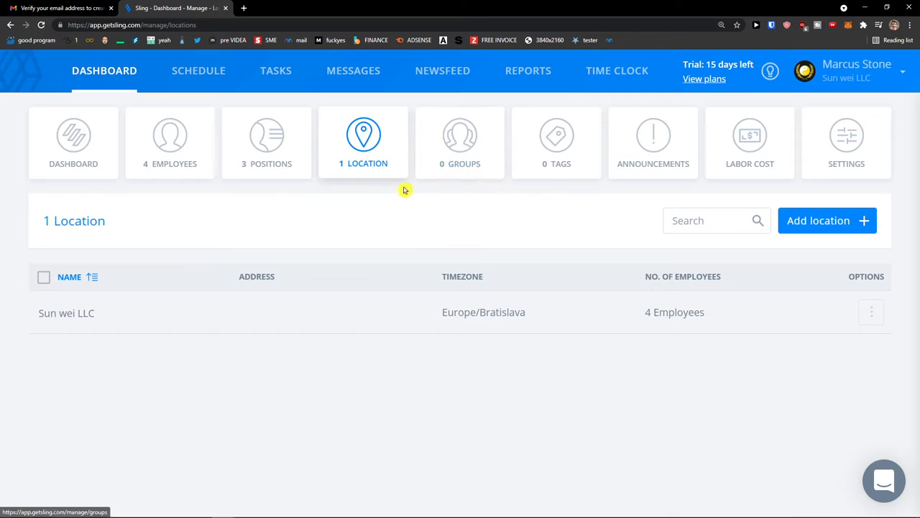
pyautogui.click(446, 164)
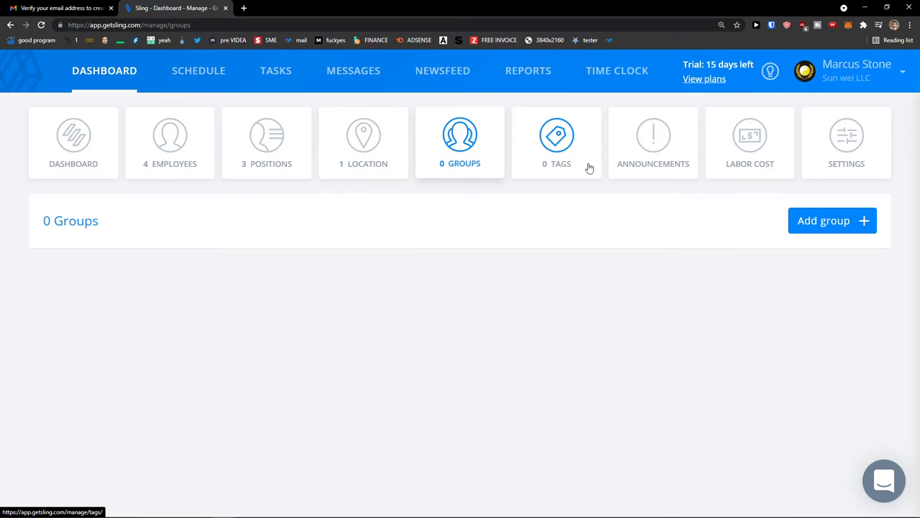
pyautogui.click(637, 163)
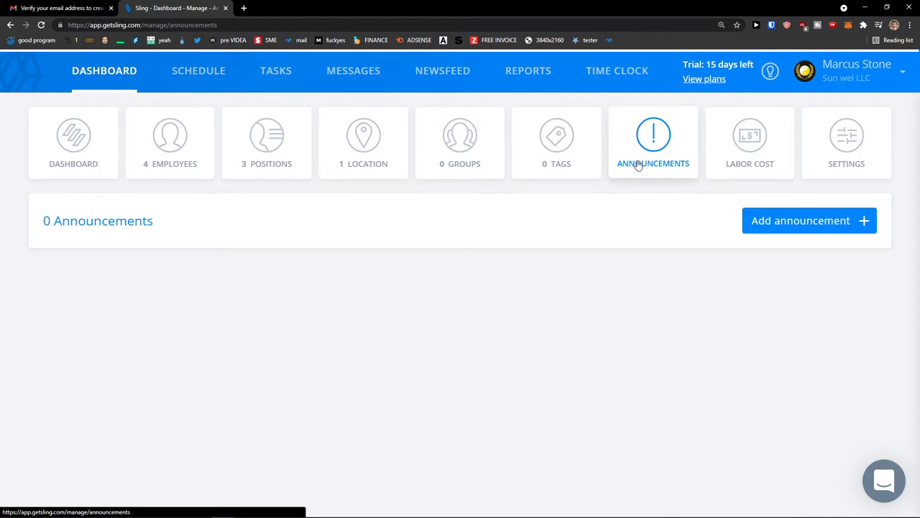
pyautogui.click(752, 168)
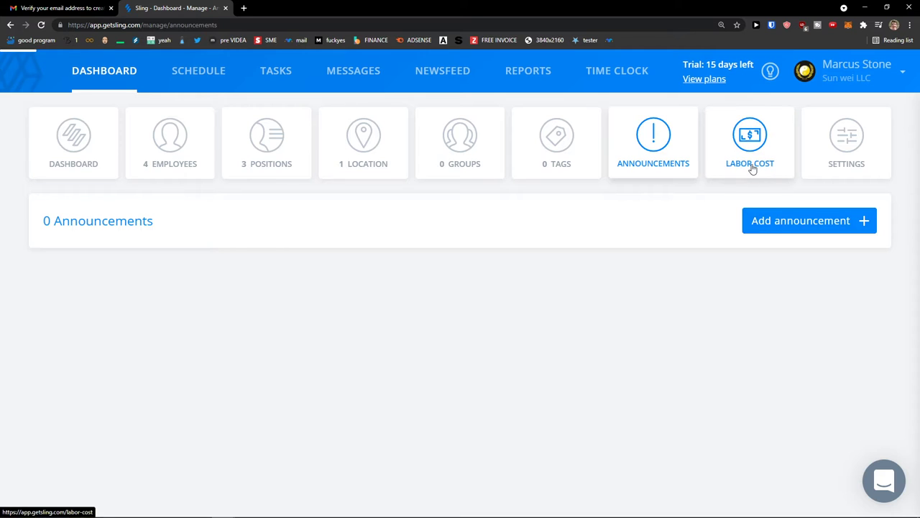
pyautogui.scroll(-3, 415, 205)
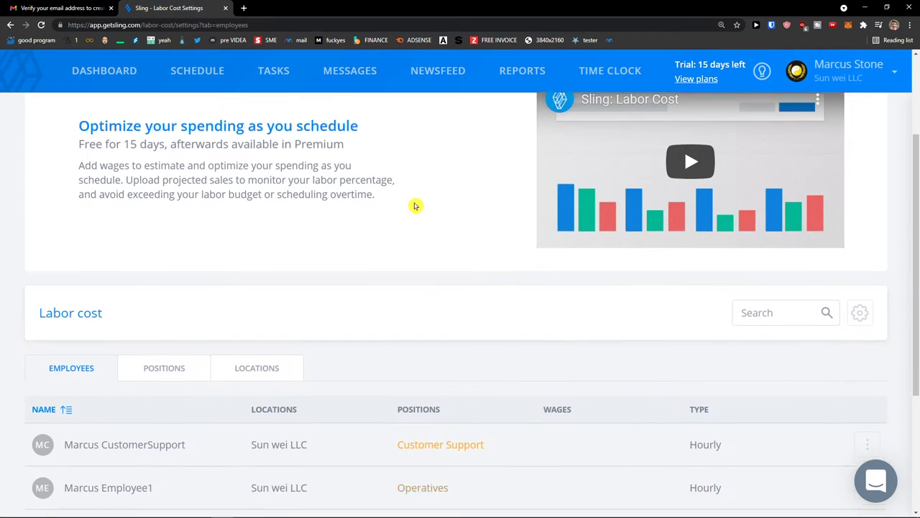
pyautogui.scroll(-2, 413, 205)
pyautogui.scroll(5, 633, 303)
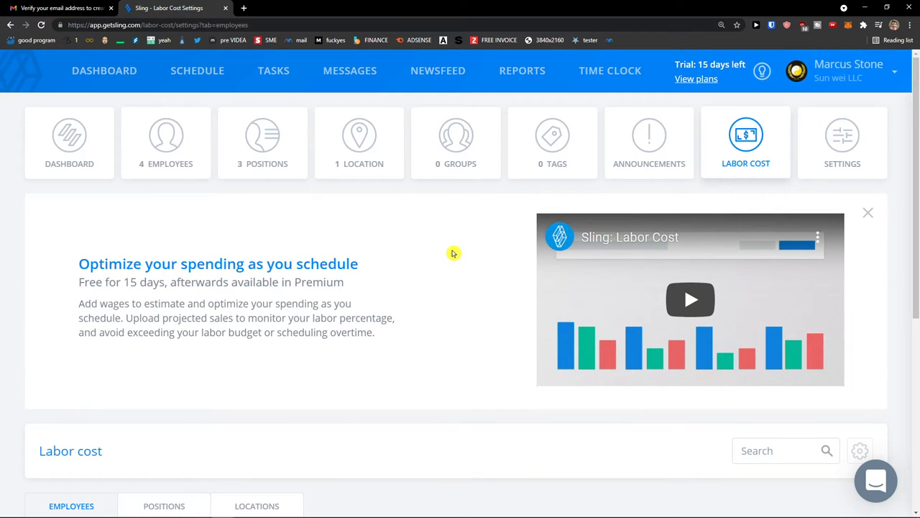
pyautogui.click(112, 169)
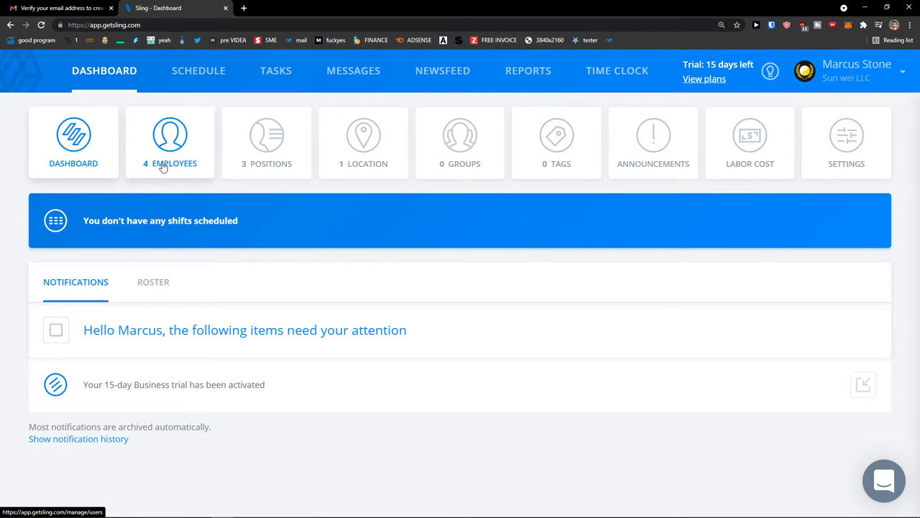
# - Check the ways to add employees and open the Customer Support employee's options menu
pyautogui.click(167, 164)
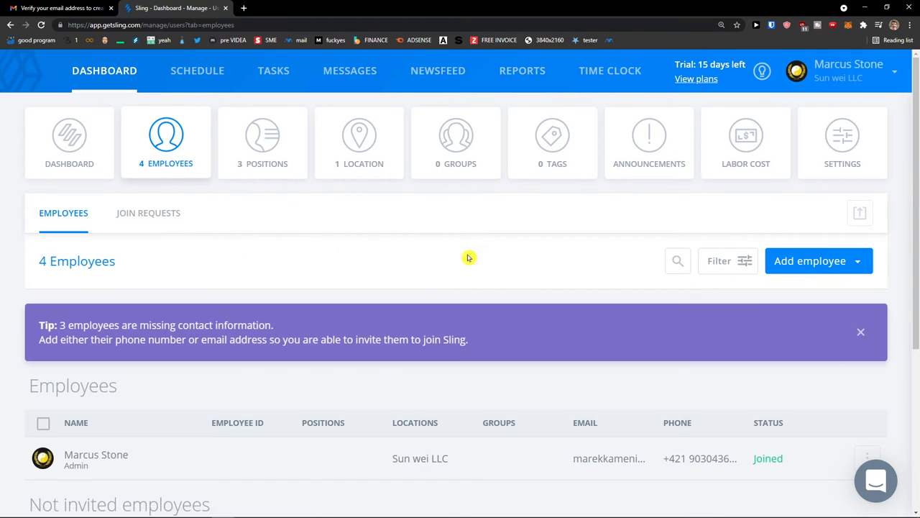
pyautogui.scroll(-1, 564, 273)
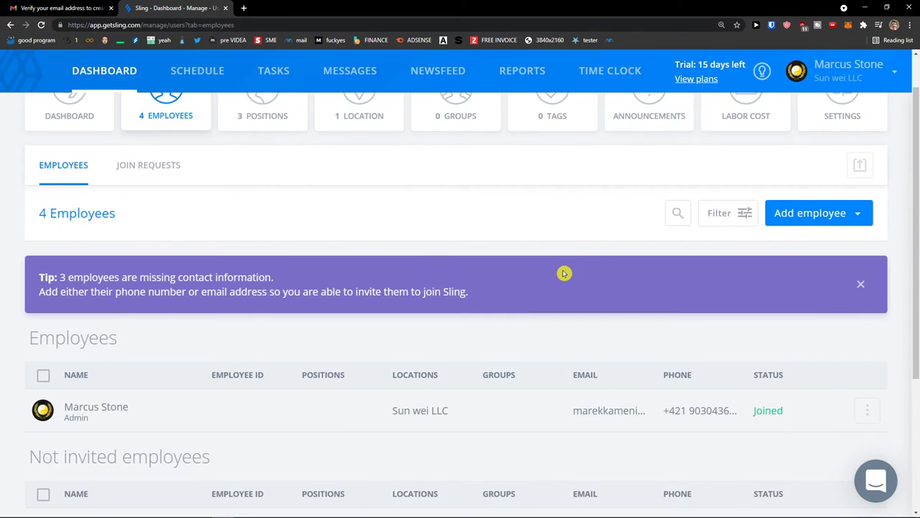
pyautogui.click(856, 221)
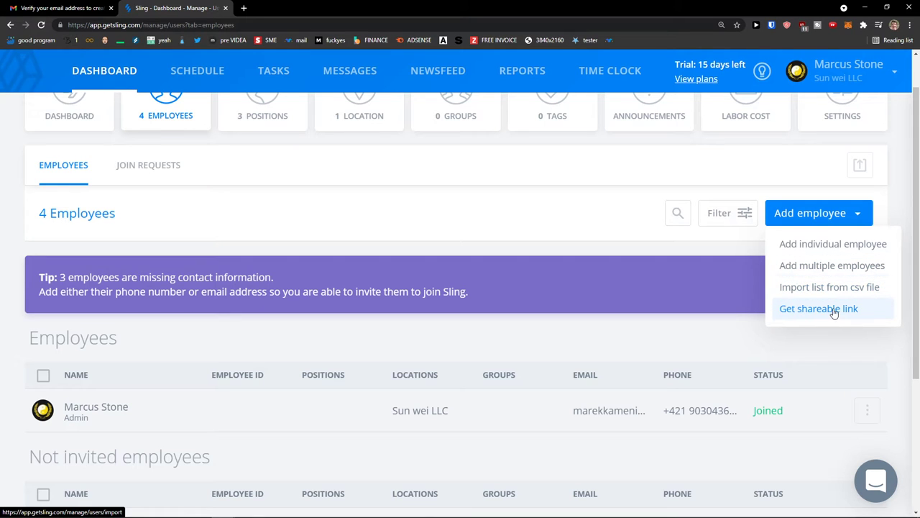
pyautogui.scroll(-1, 524, 206)
pyautogui.scroll(2, 524, 207)
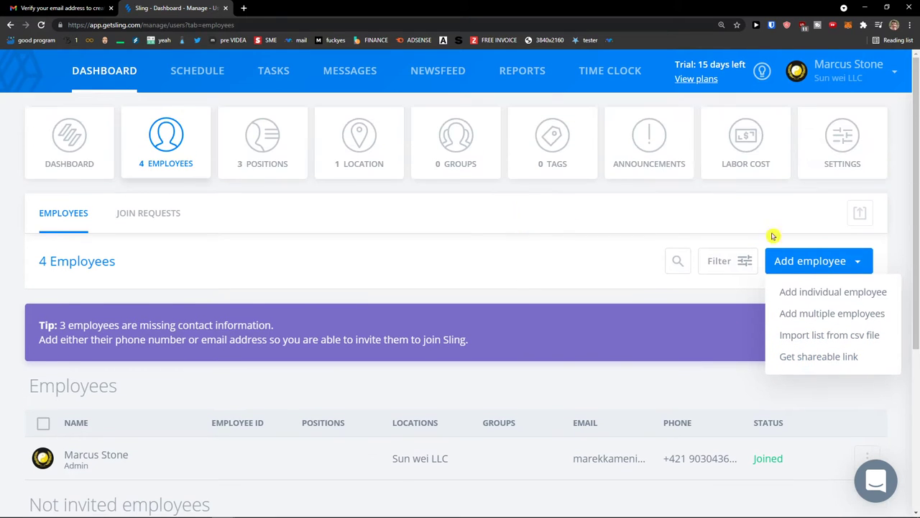
pyautogui.scroll(-5, 637, 278)
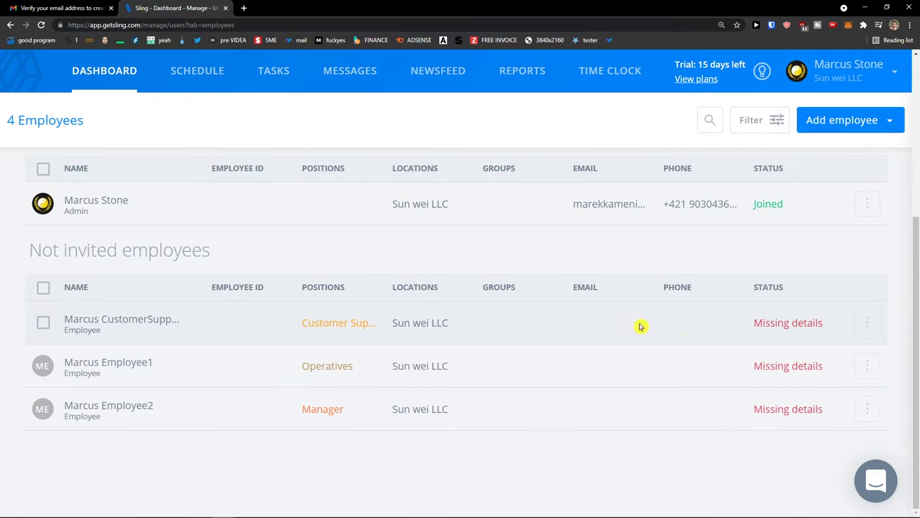
pyautogui.click(867, 325)
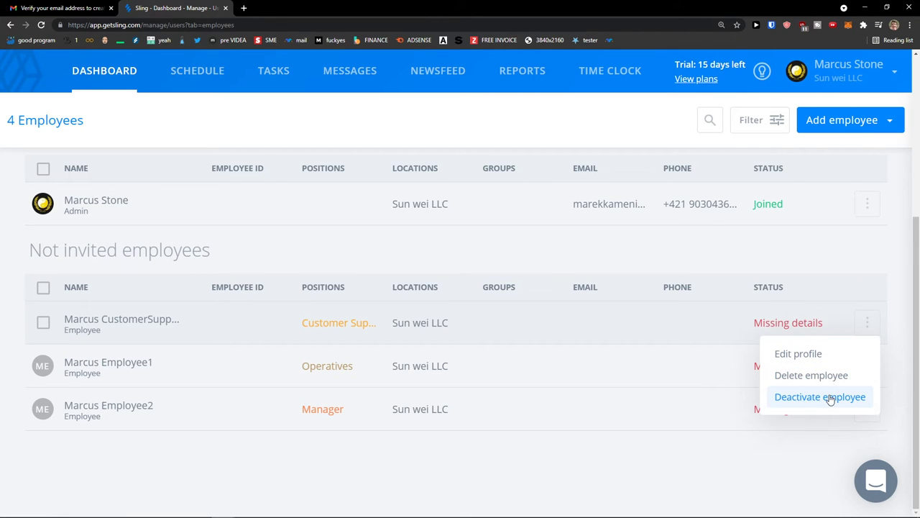
# - Open the Customer Support employee's profile and scroll through its details
pyautogui.click(799, 354)
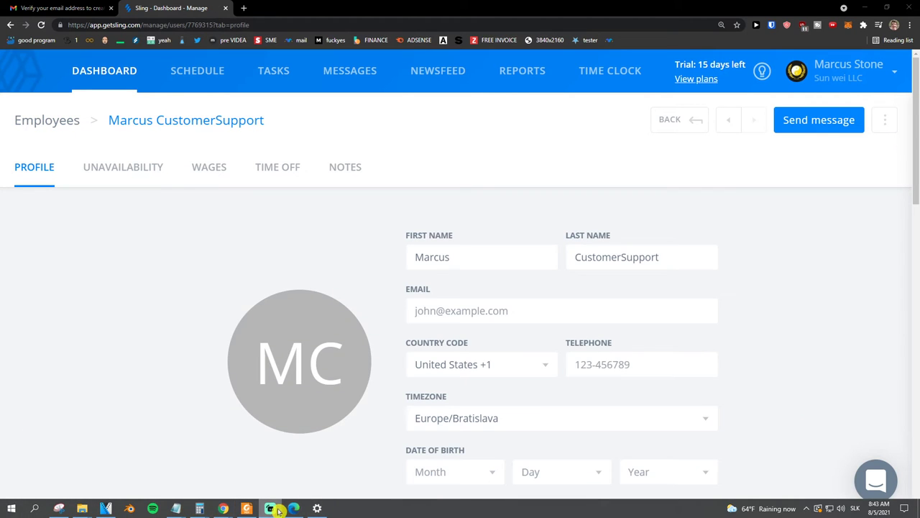
pyautogui.scroll(-1, 419, 360)
pyautogui.scroll(-3, 418, 360)
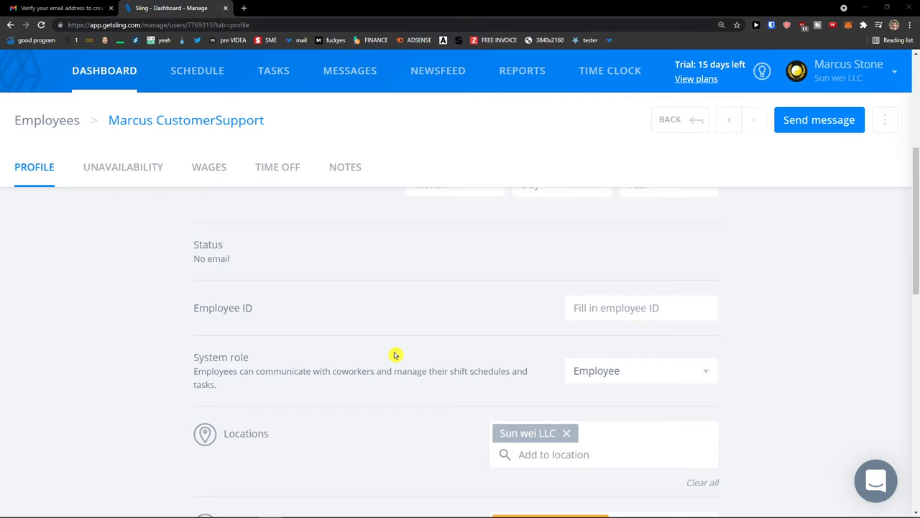
pyautogui.scroll(-3, 395, 355)
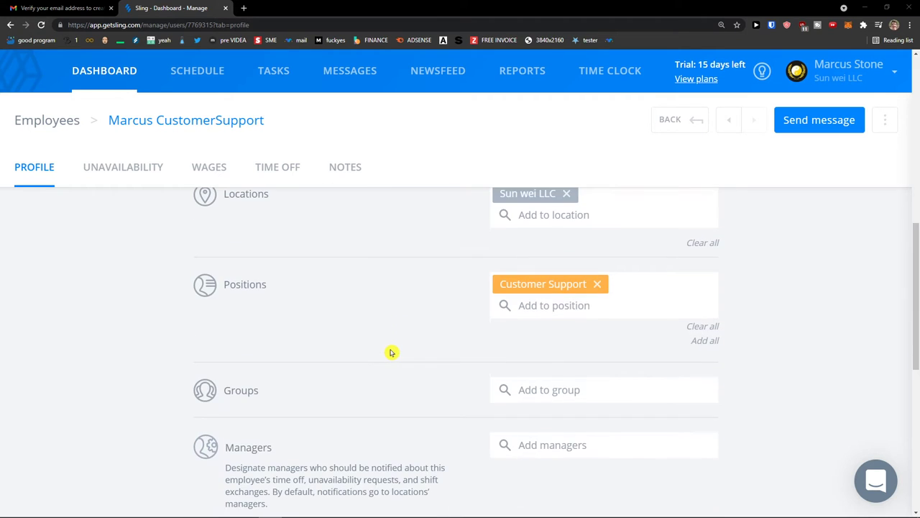
pyautogui.scroll(-3, 387, 351)
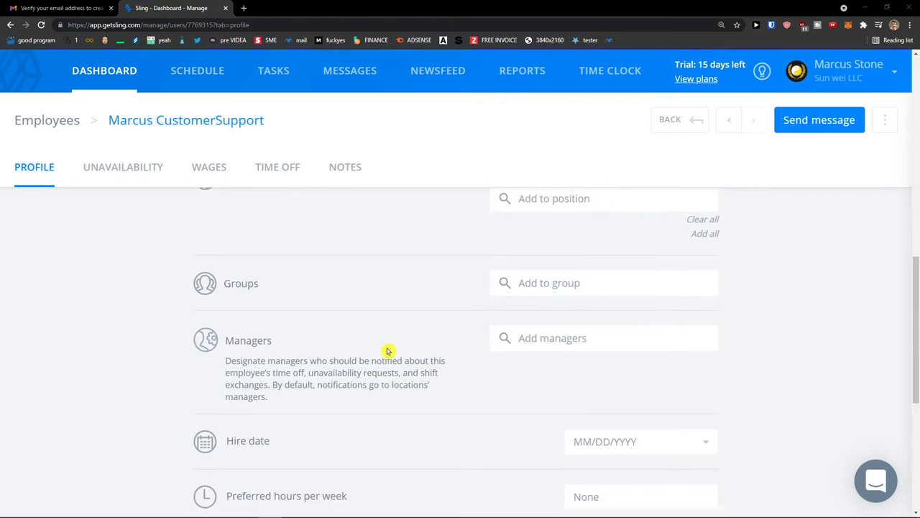
pyautogui.scroll(-1, 387, 349)
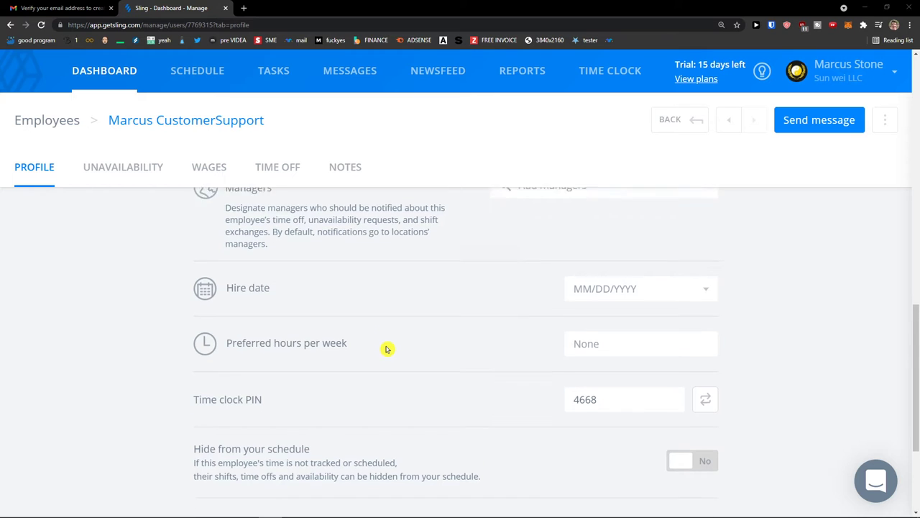
pyautogui.scroll(-2, 387, 350)
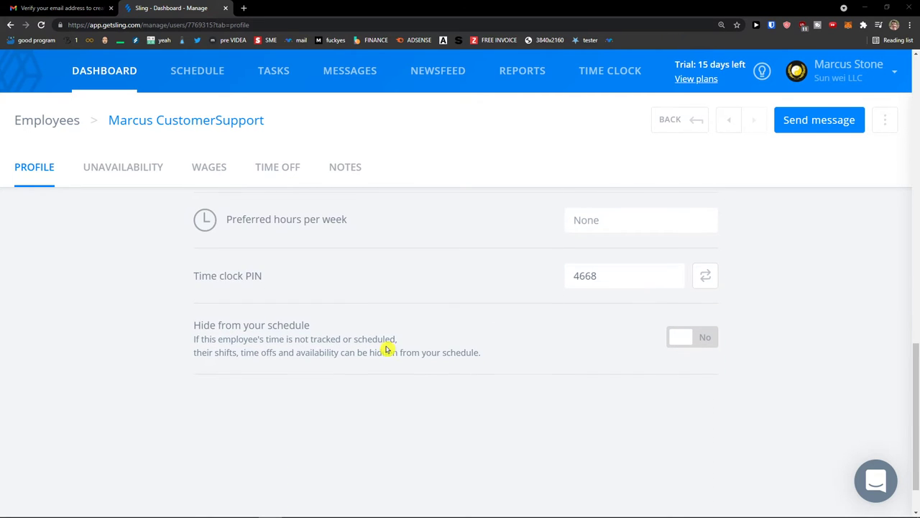
# - Review the WAGES tab, leaving pay type as Hourly, then return to the Dashboard
pyautogui.click(204, 170)
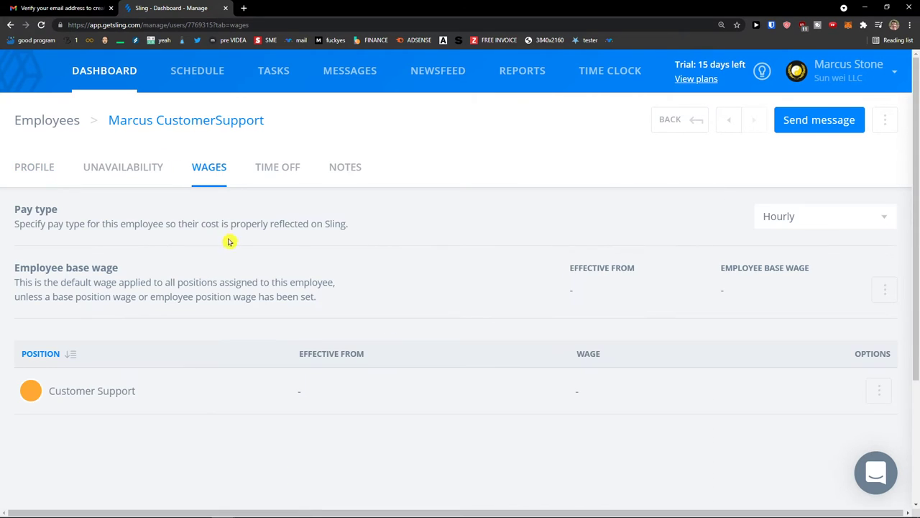
pyautogui.click(768, 220)
pyautogui.click(768, 220)
pyautogui.click(783, 224)
pyautogui.click(738, 219)
pyautogui.click(189, 168)
pyautogui.click(181, 168)
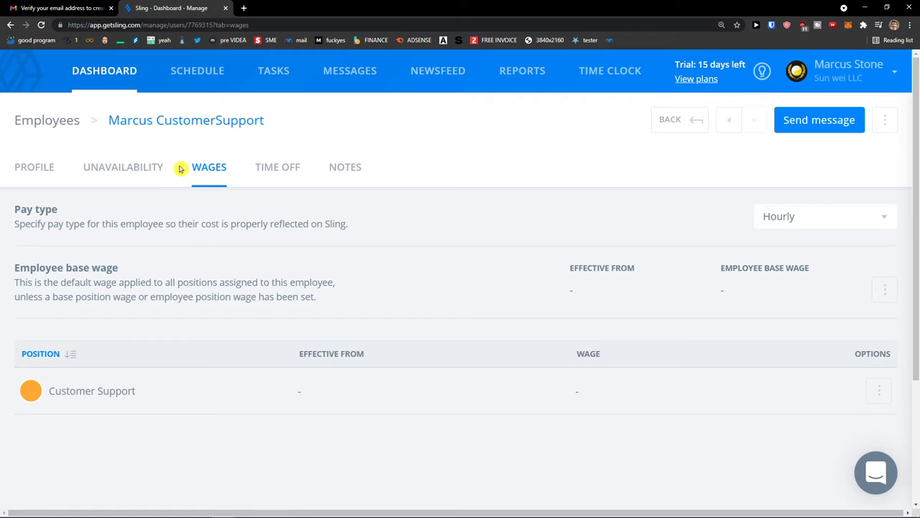
pyautogui.click(98, 70)
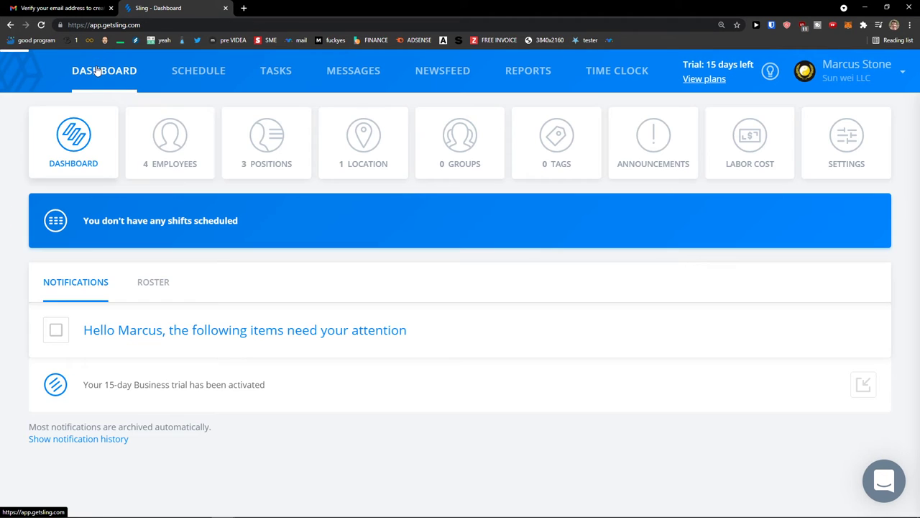
# - Scroll through an empty Add position form, then go to the Locations page
pyautogui.click(278, 164)
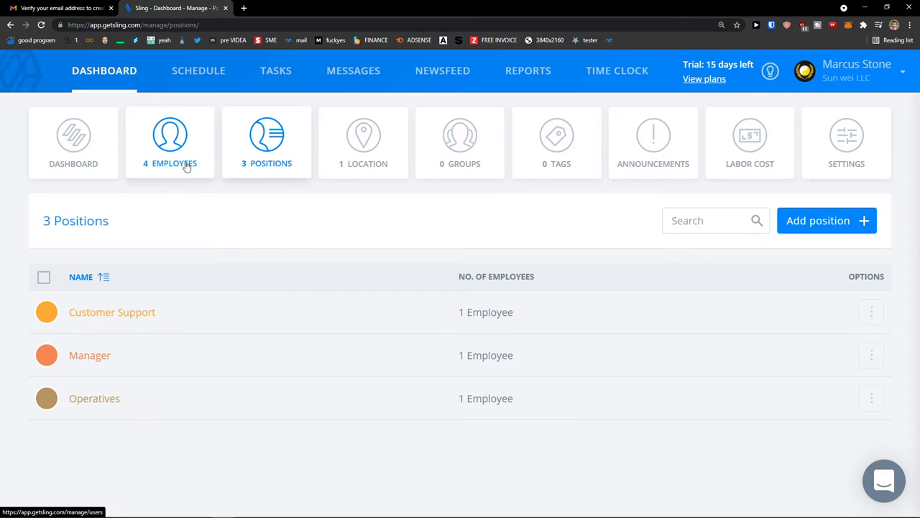
pyautogui.click(830, 230)
pyautogui.scroll(-3, 643, 255)
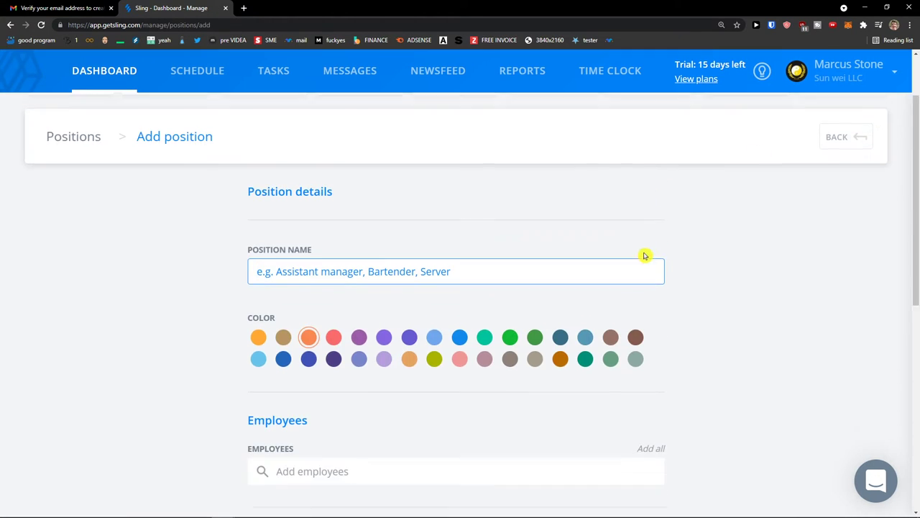
pyautogui.scroll(-2, 644, 258)
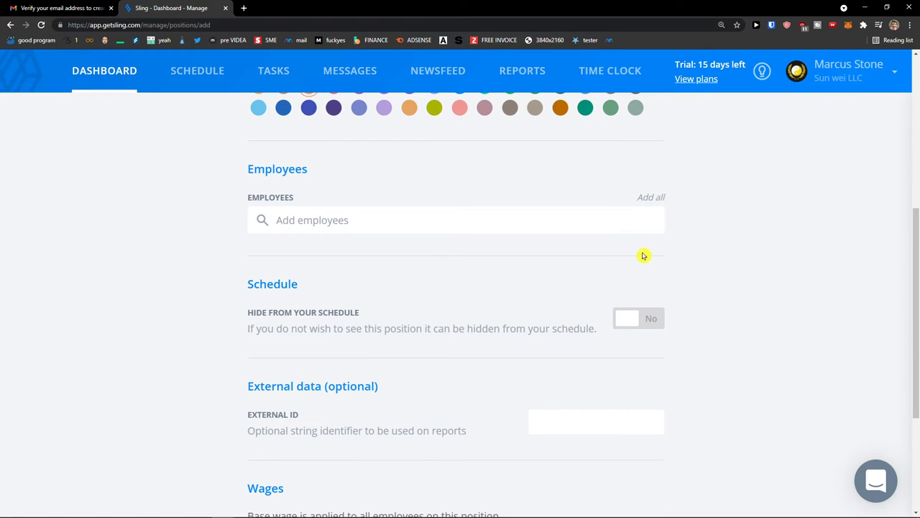
pyautogui.scroll(-2, 644, 256)
pyautogui.scroll(-2, 699, 321)
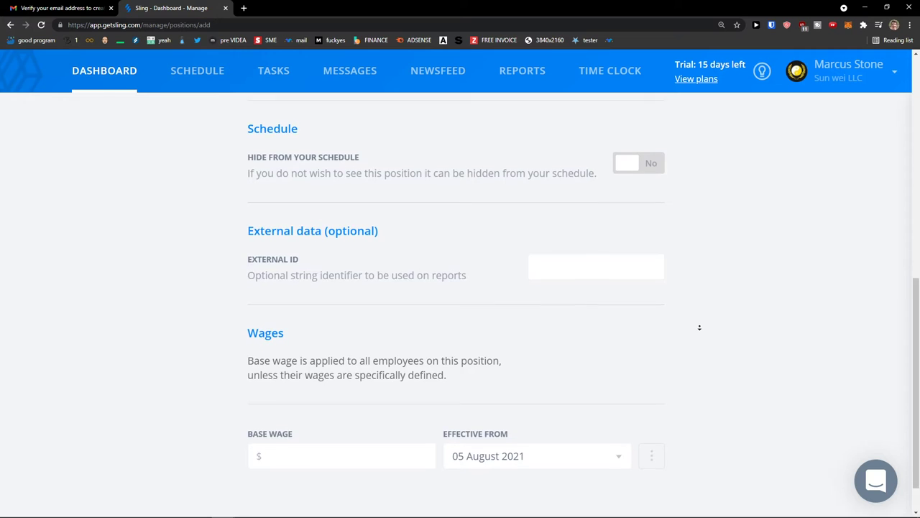
pyautogui.scroll(1, 694, 287)
pyautogui.scroll(5, 688, 255)
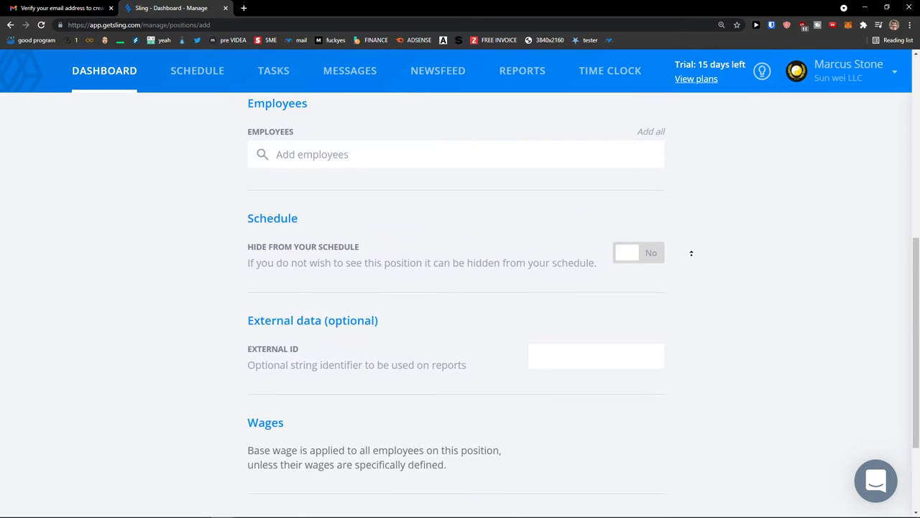
pyautogui.scroll(2, 701, 258)
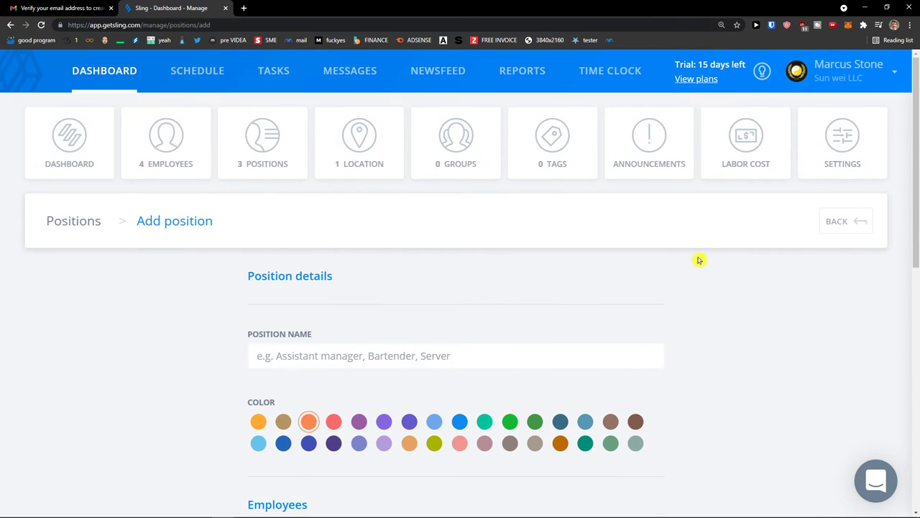
pyautogui.click(349, 165)
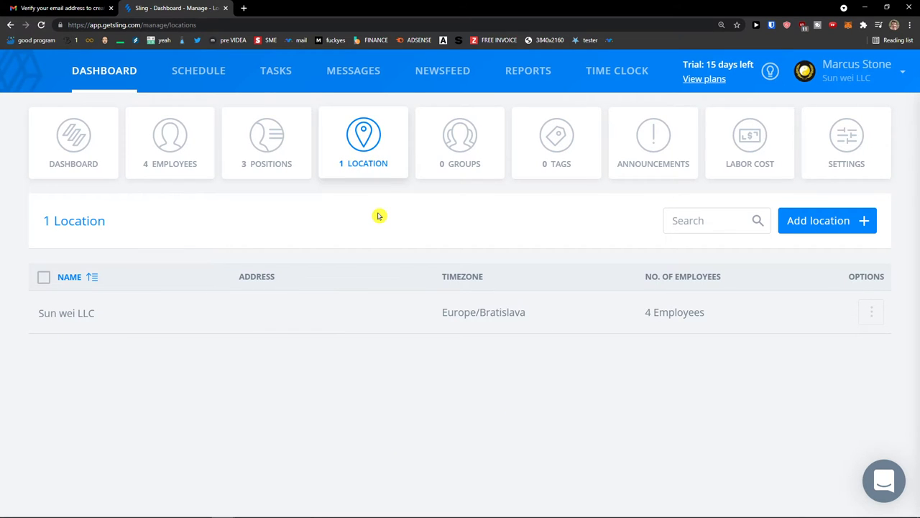
# - Open the Add location form and scroll through its fields
pyautogui.click(824, 225)
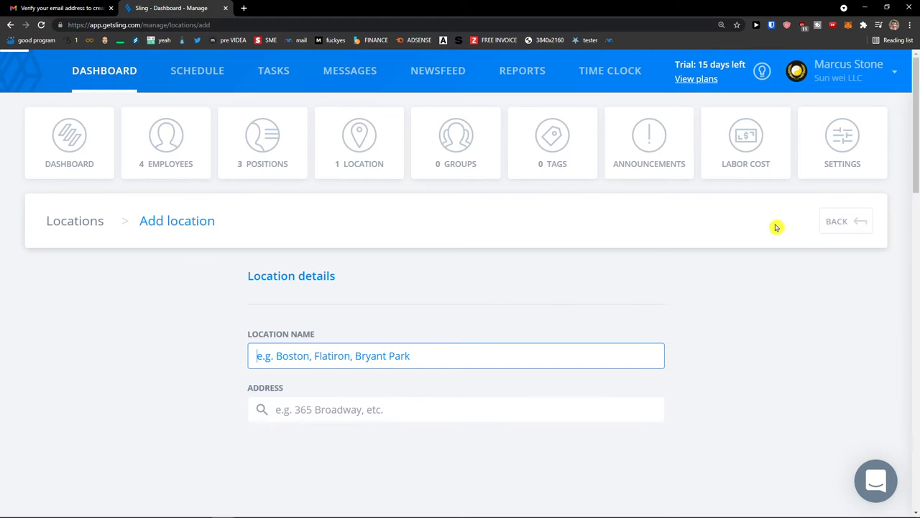
pyautogui.scroll(-1, 524, 300)
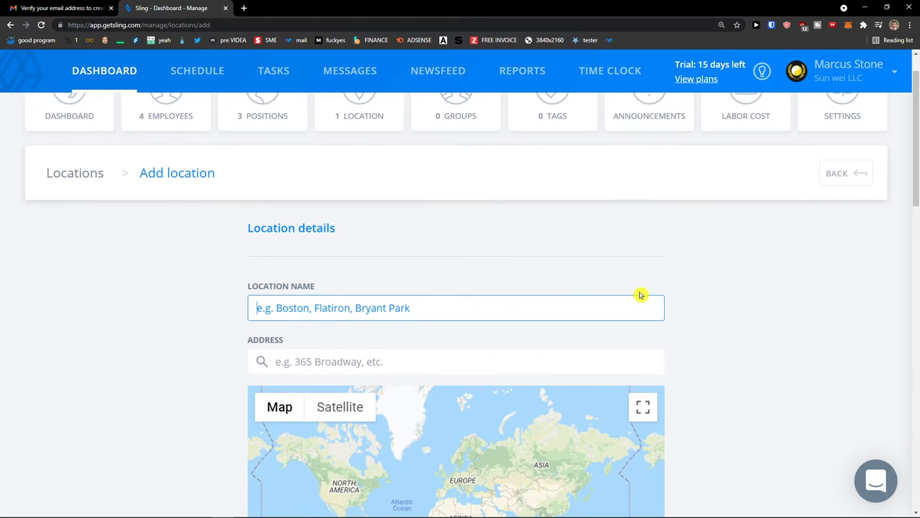
pyautogui.scroll(1, 571, 300)
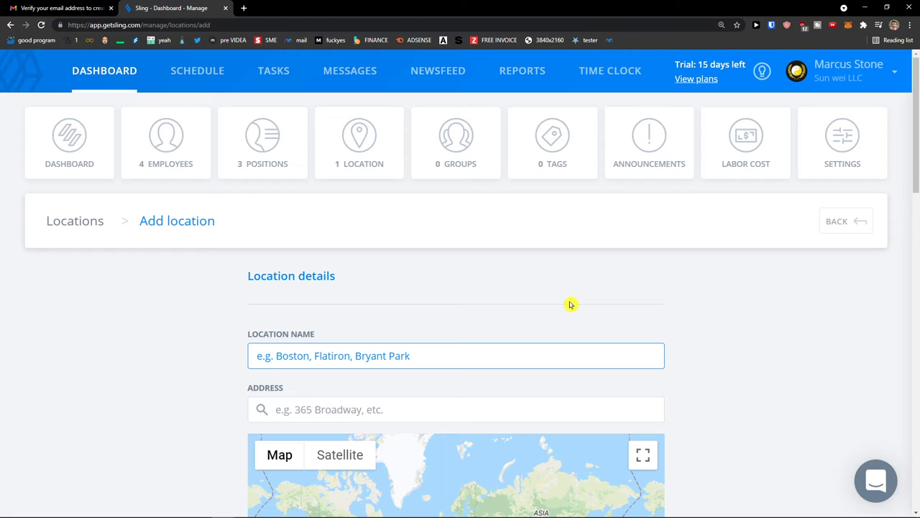
# - View the Groups page, then browse the empty Tags page and start a new tag
pyautogui.click(449, 137)
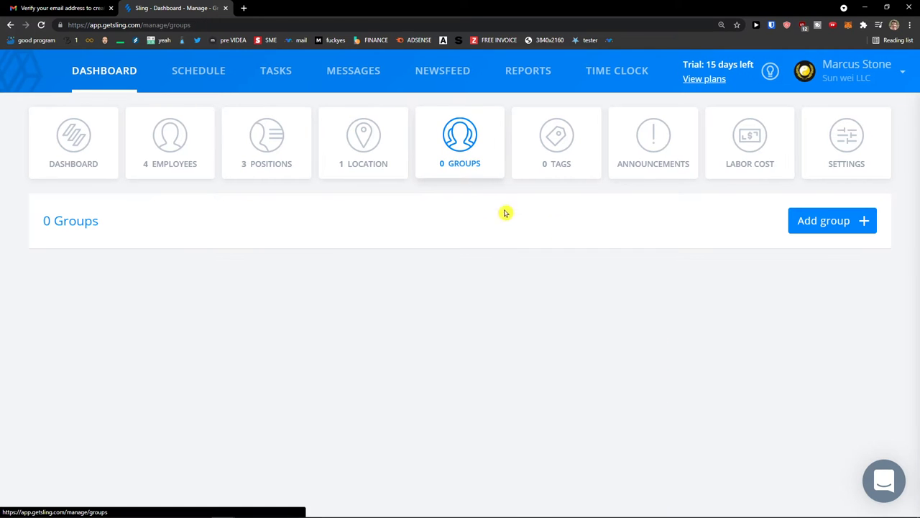
pyautogui.click(571, 158)
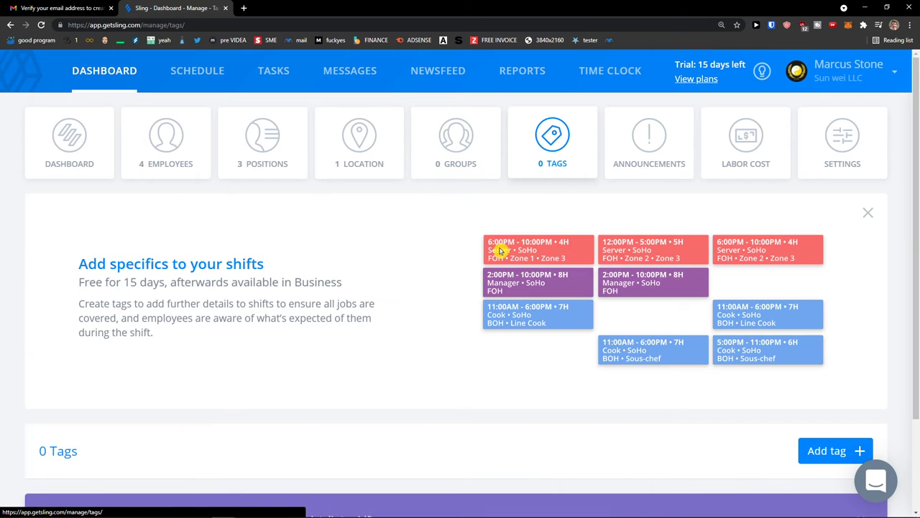
pyautogui.scroll(-1, 487, 274)
pyautogui.scroll(-1, 488, 274)
pyautogui.scroll(1, 487, 273)
pyautogui.scroll(-1, 487, 273)
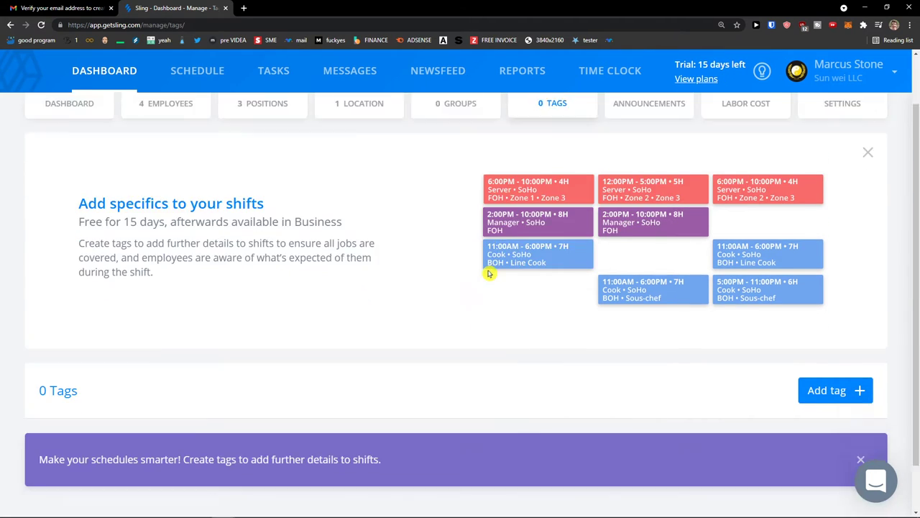
pyautogui.scroll(1, 489, 272)
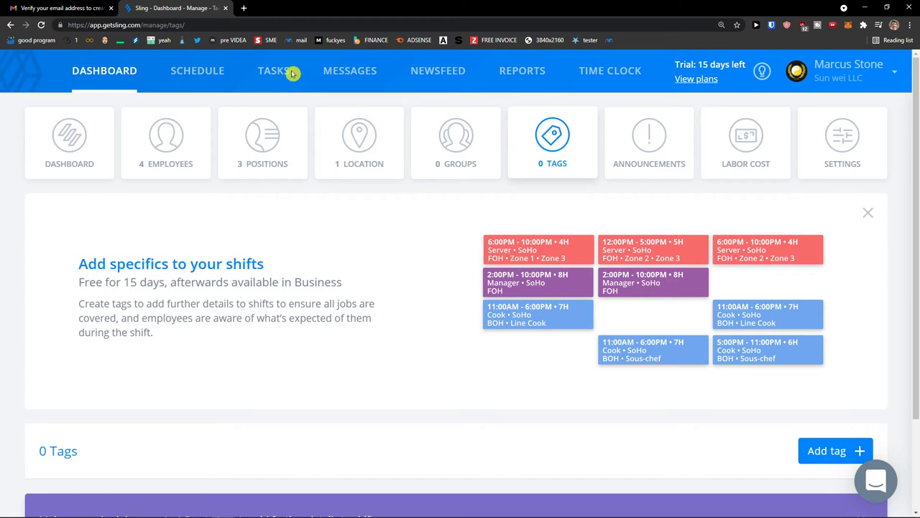
pyautogui.scroll(-1, 648, 231)
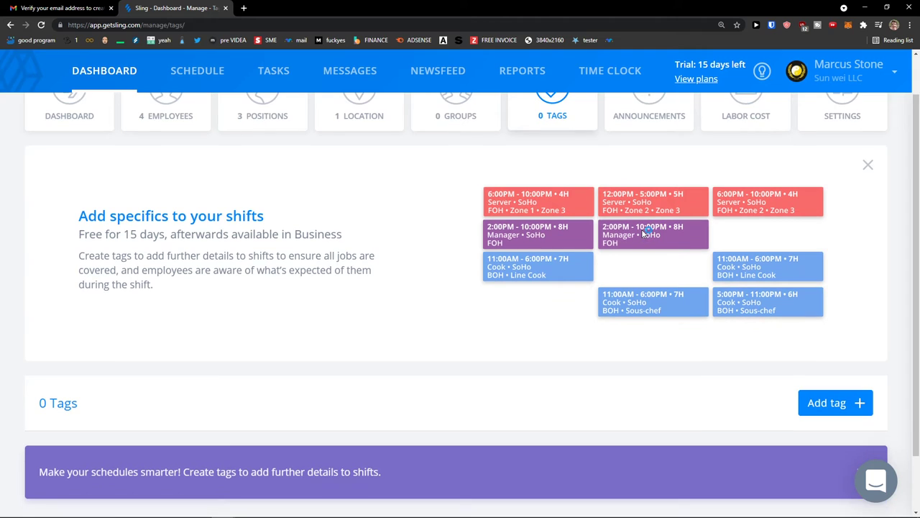
pyautogui.scroll(1, 719, 302)
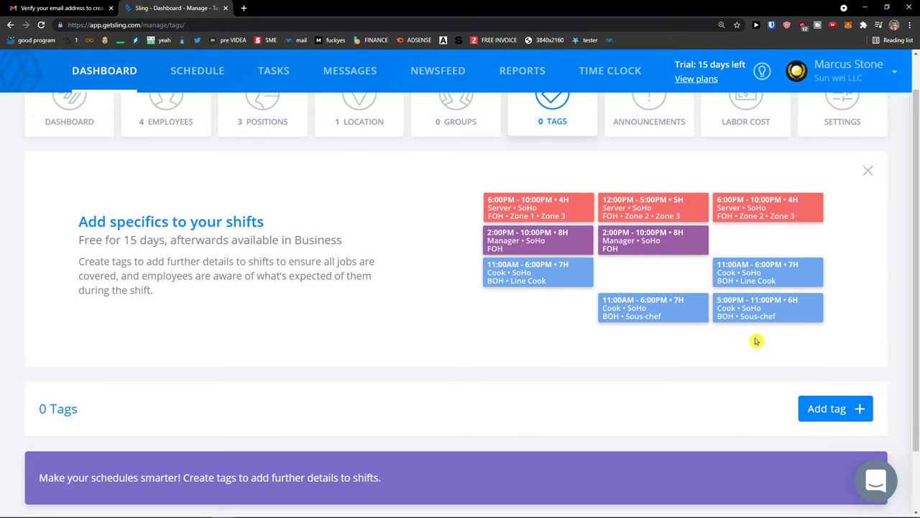
pyautogui.click(836, 451)
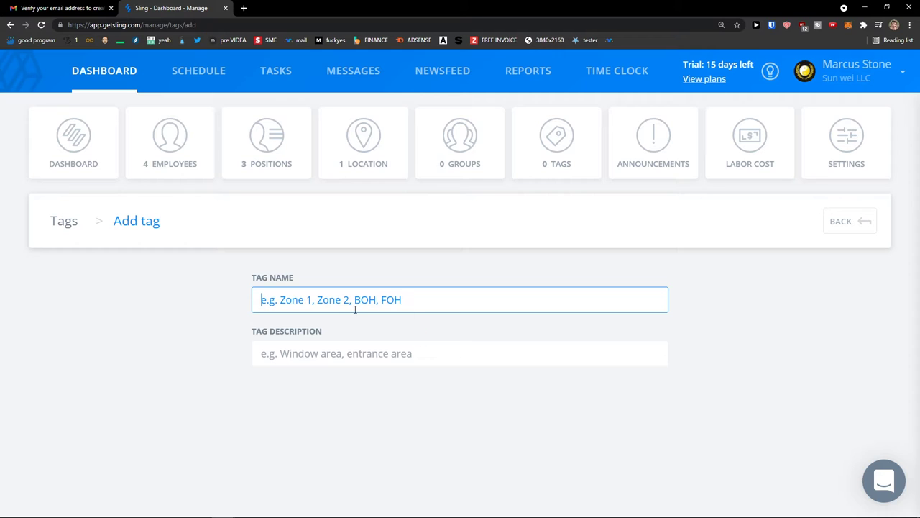
# - Save a tag named Youtube with no description
pyautogui.write('Z')
pyautogui.press('BackSpace')
pyautogui.write('Youtube')
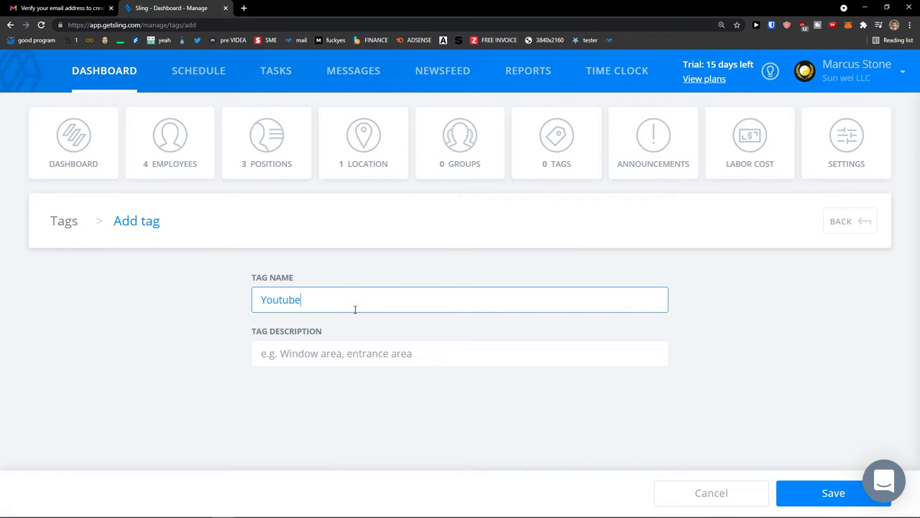
pyautogui.press('Tab')
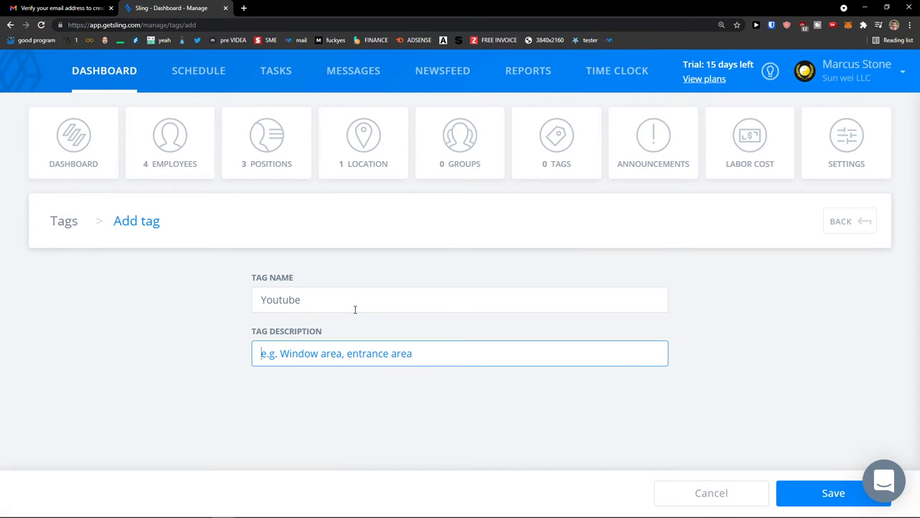
pyautogui.click(799, 492)
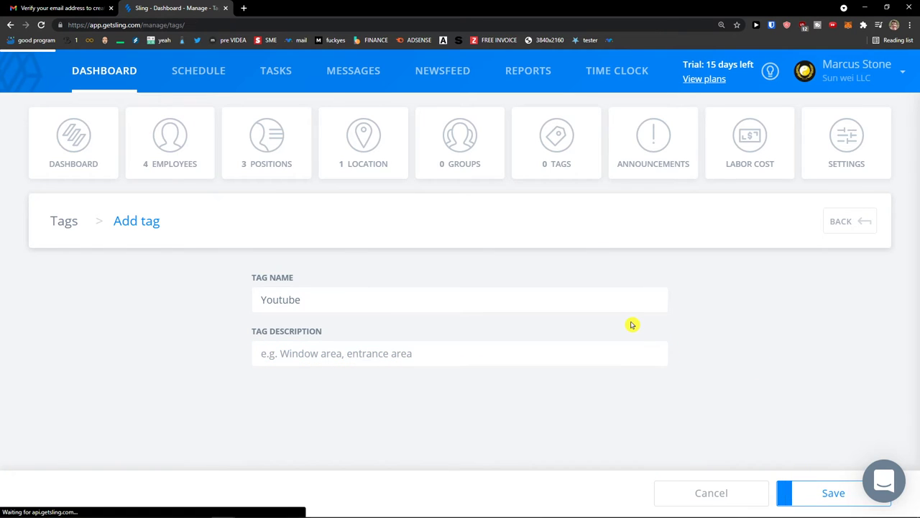
pyautogui.scroll(-1, 538, 317)
pyautogui.scroll(-1, 538, 317)
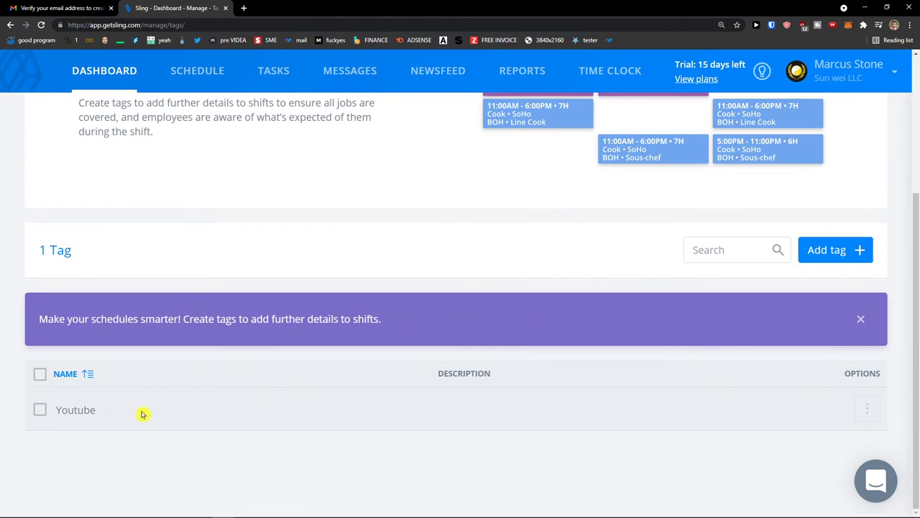
pyautogui.scroll(3, 183, 410)
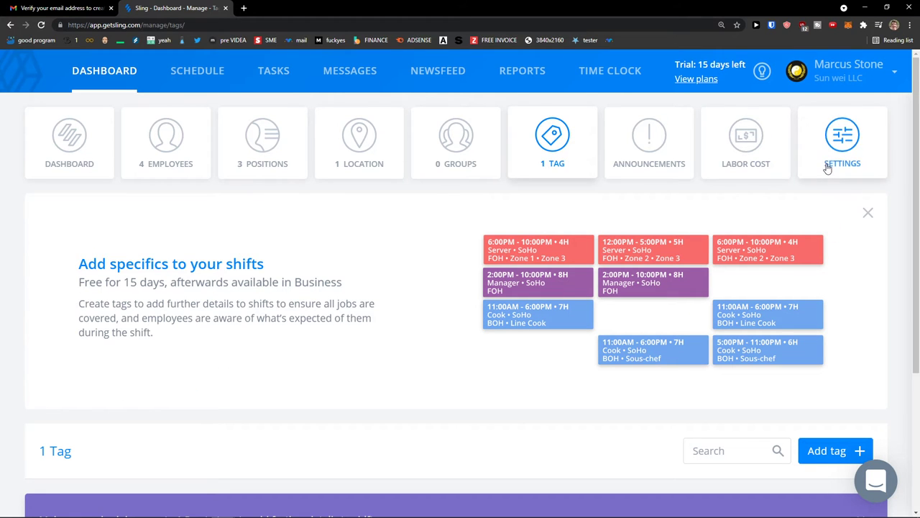
# - Review the Settings Preferences (time format, name format, world clock), then open Labor Cost settings
pyautogui.click(844, 146)
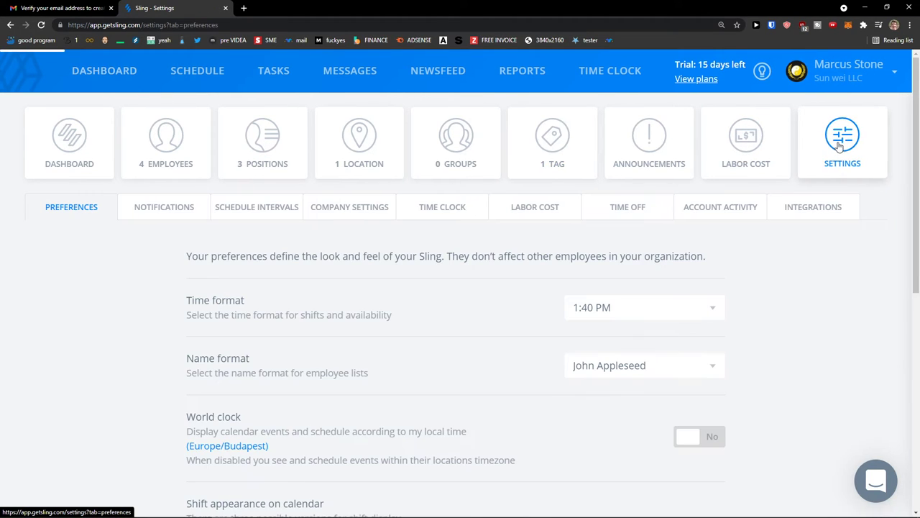
pyautogui.scroll(-1, 446, 251)
pyautogui.middleClick(461, 269)
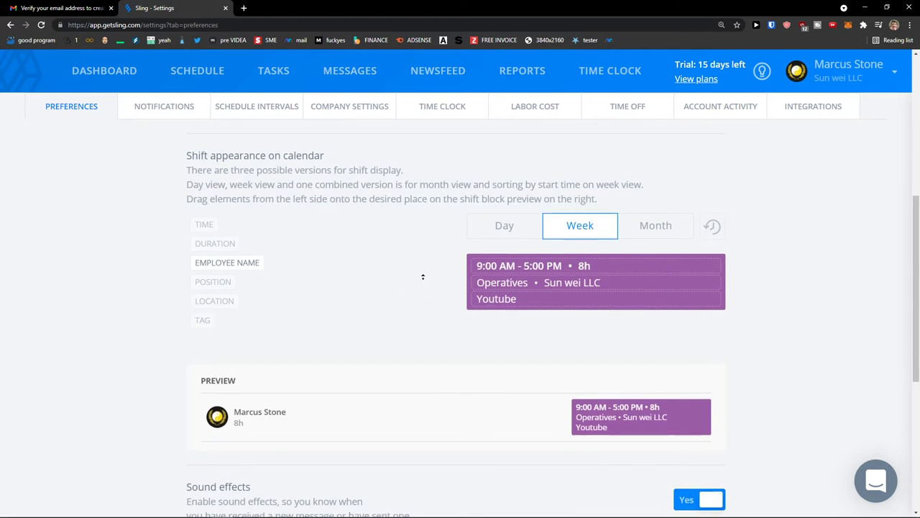
pyautogui.scroll(5, 424, 273)
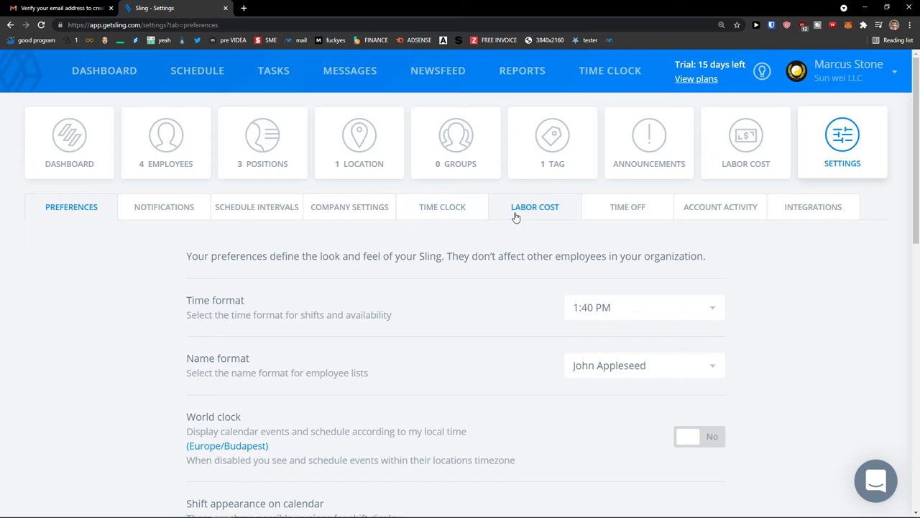
pyautogui.click(515, 210)
# - Scroll the 02–08 Aug week down to the four employees' Scheduled Shifts rows
pyautogui.scroll(-2, 424, 265)
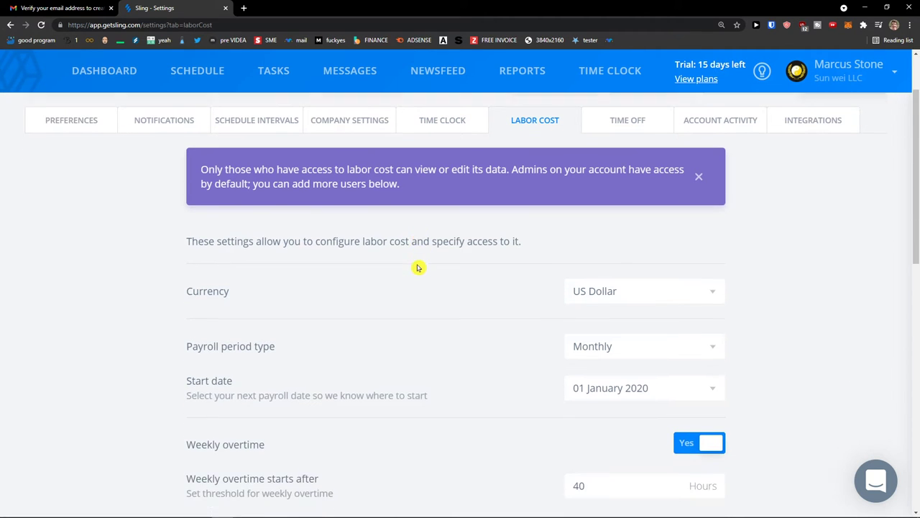
pyautogui.scroll(-2, 417, 268)
pyautogui.scroll(-1, 415, 267)
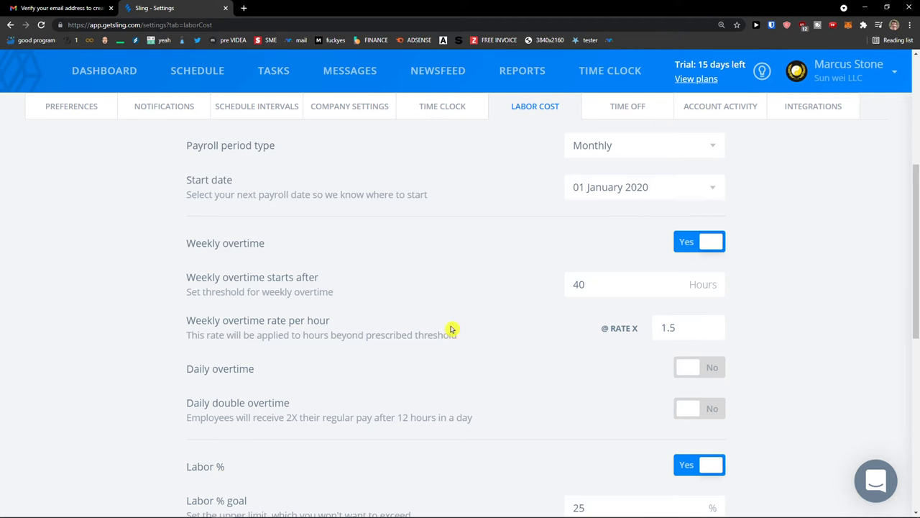
pyautogui.scroll(4, 374, 316)
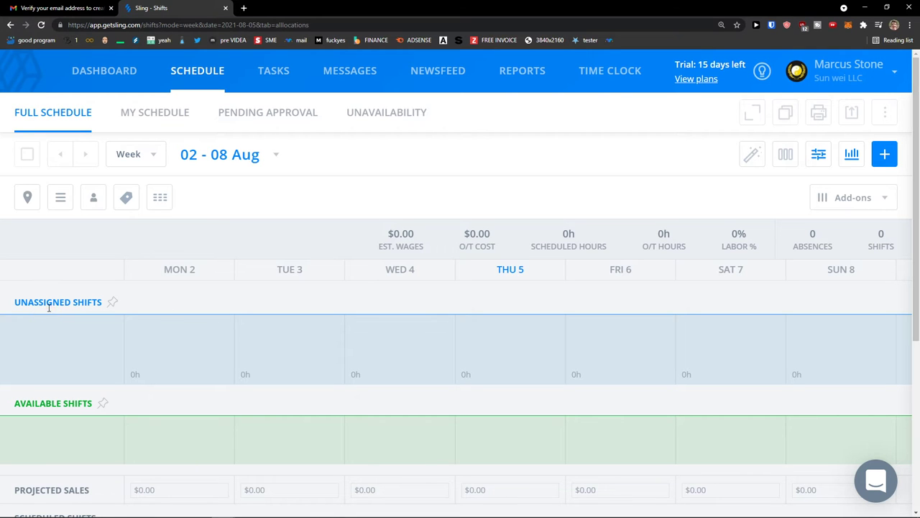
pyautogui.scroll(-3, 79, 349)
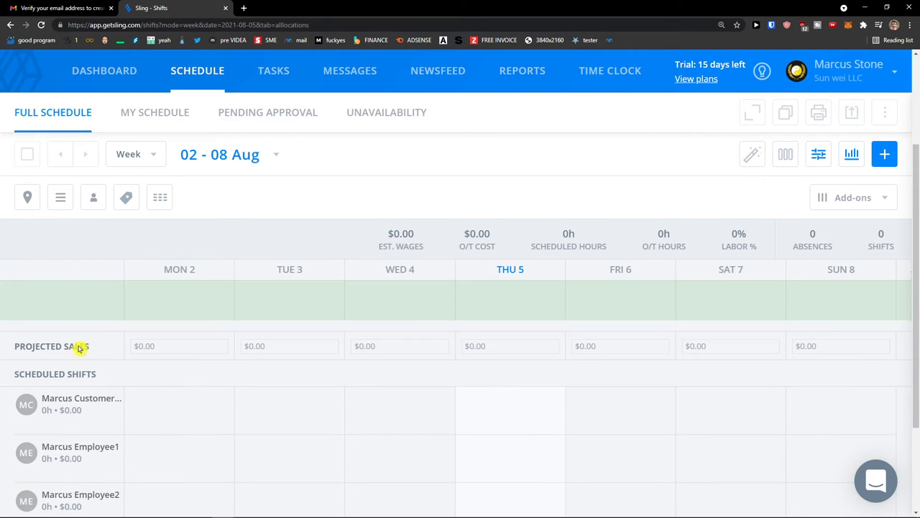
pyautogui.scroll(-2, 101, 403)
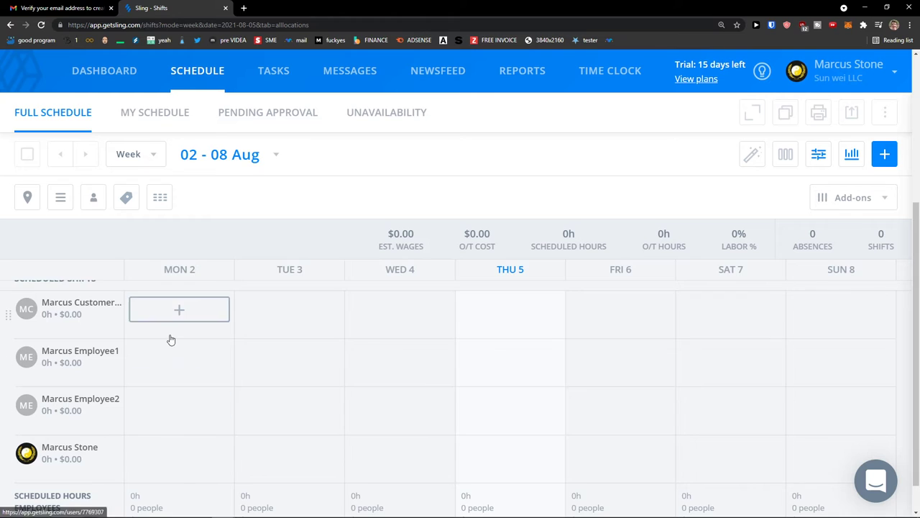
pyautogui.scroll(3, 169, 352)
pyautogui.scroll(2, 162, 385)
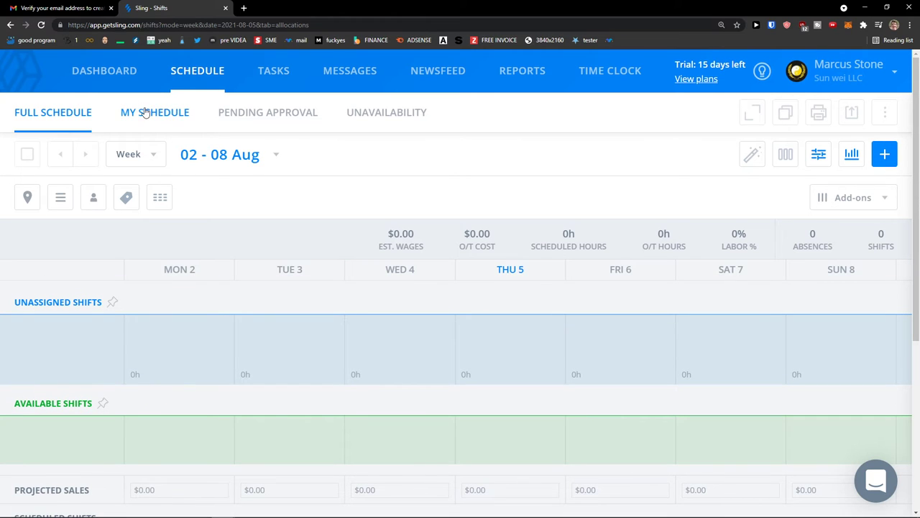
pyautogui.click(27, 200)
pyautogui.click(68, 201)
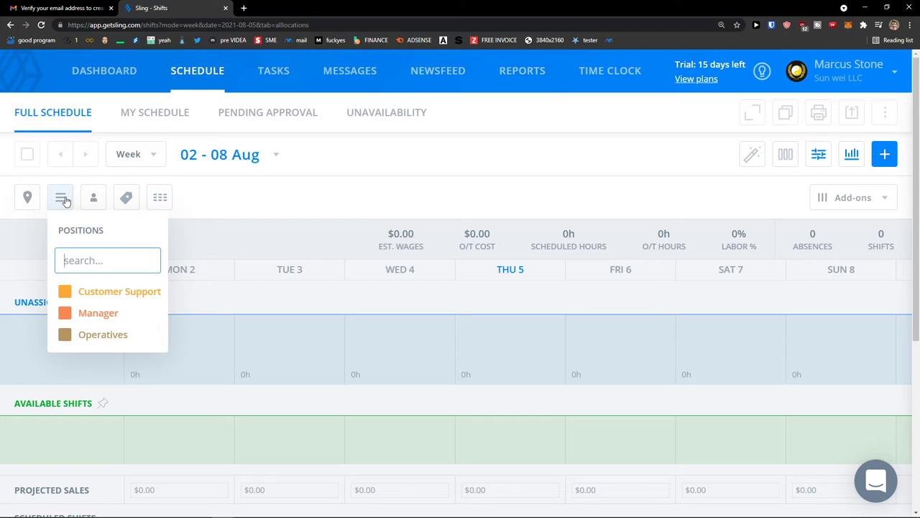
pyautogui.click(100, 208)
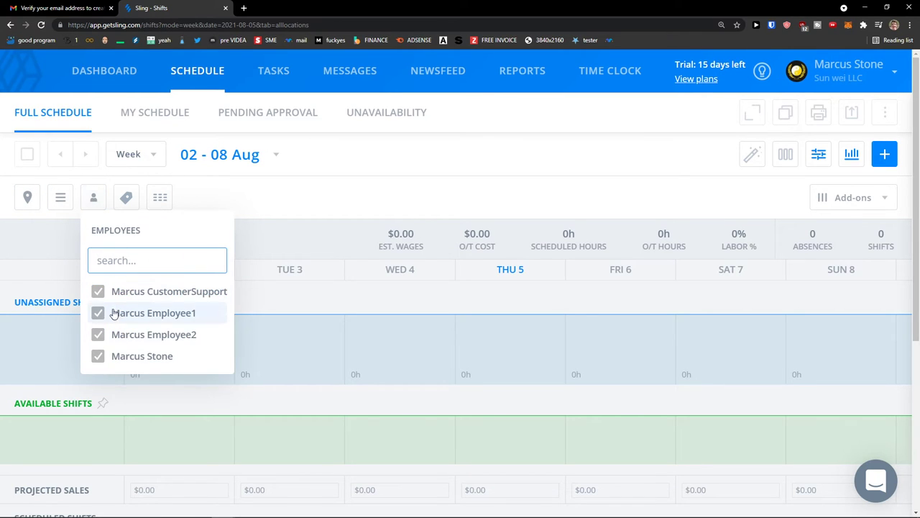
pyautogui.click(128, 200)
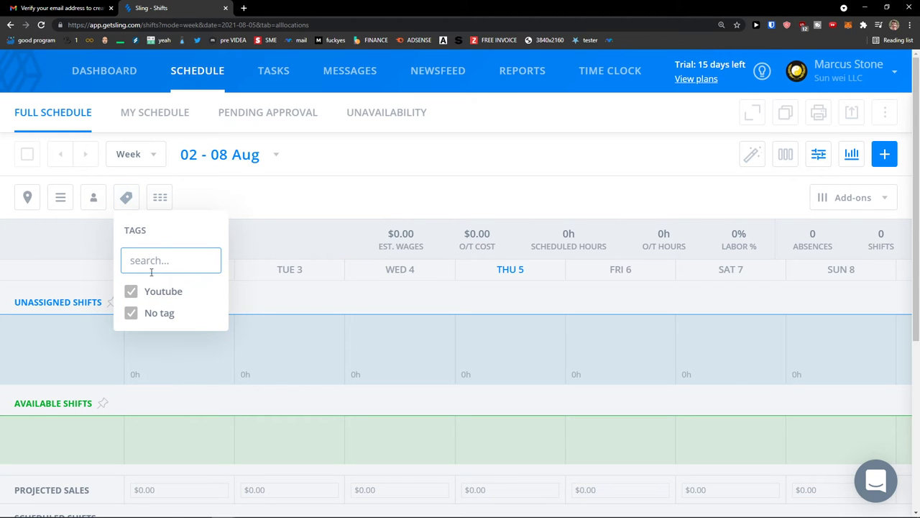
pyautogui.click(160, 204)
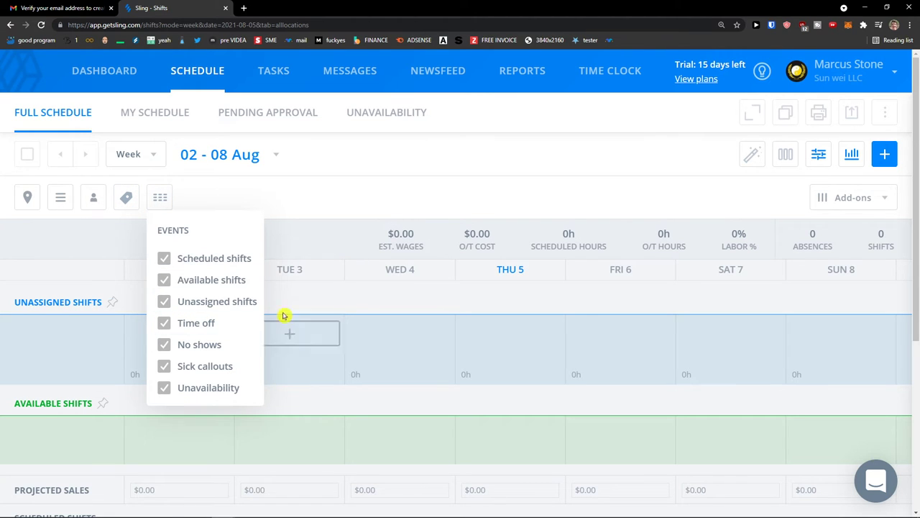
pyautogui.click(448, 189)
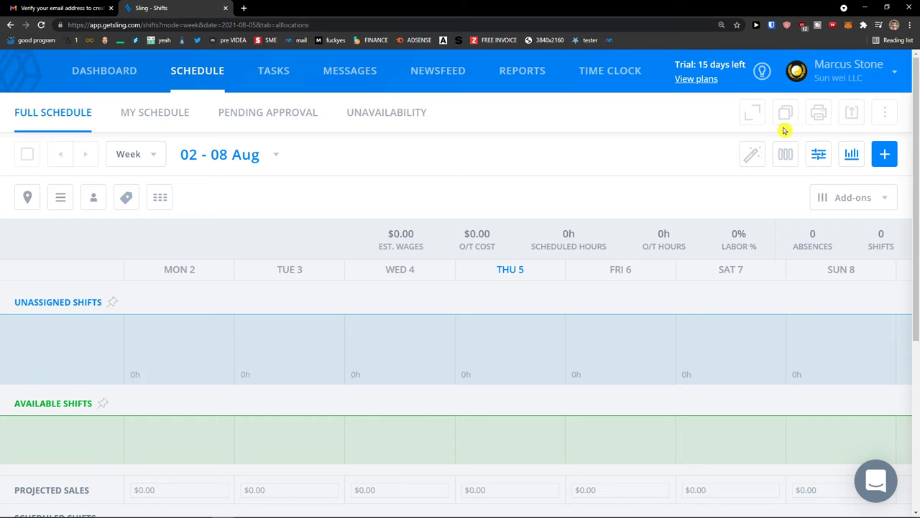
pyautogui.click(762, 162)
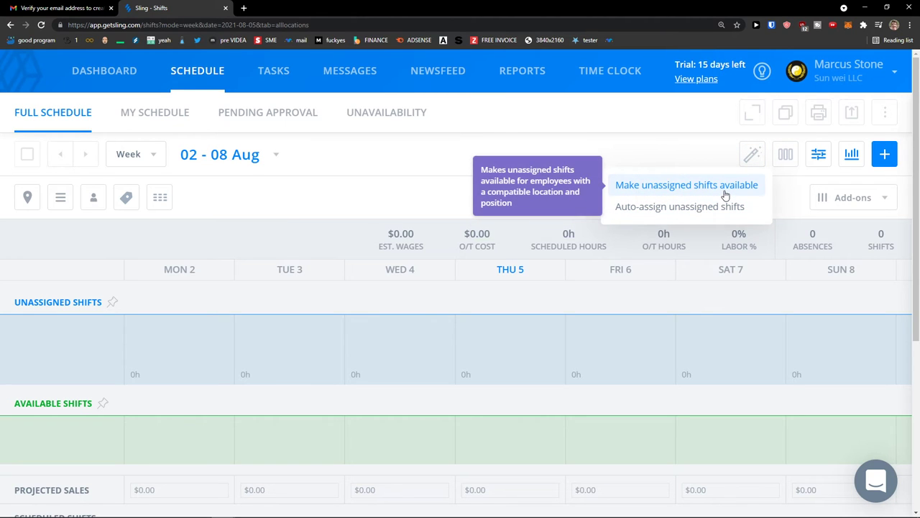
pyautogui.click(787, 158)
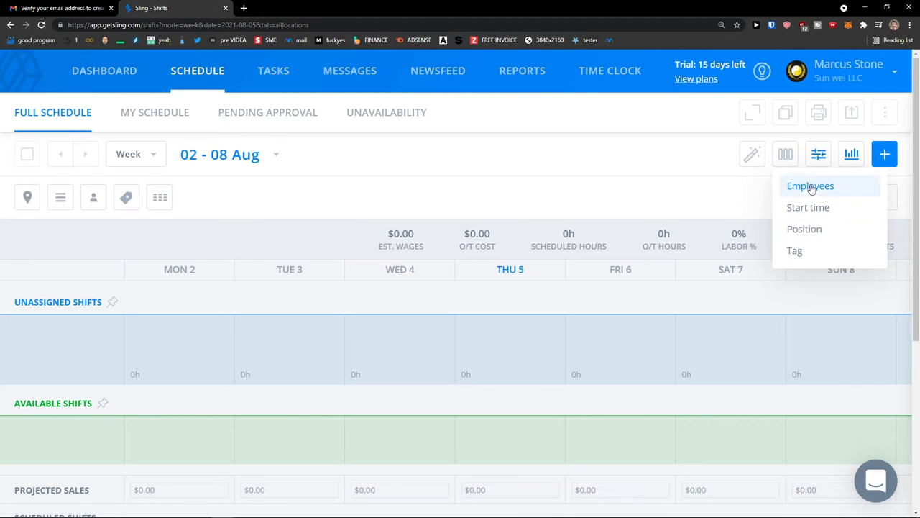
pyautogui.click(819, 157)
pyautogui.click(819, 156)
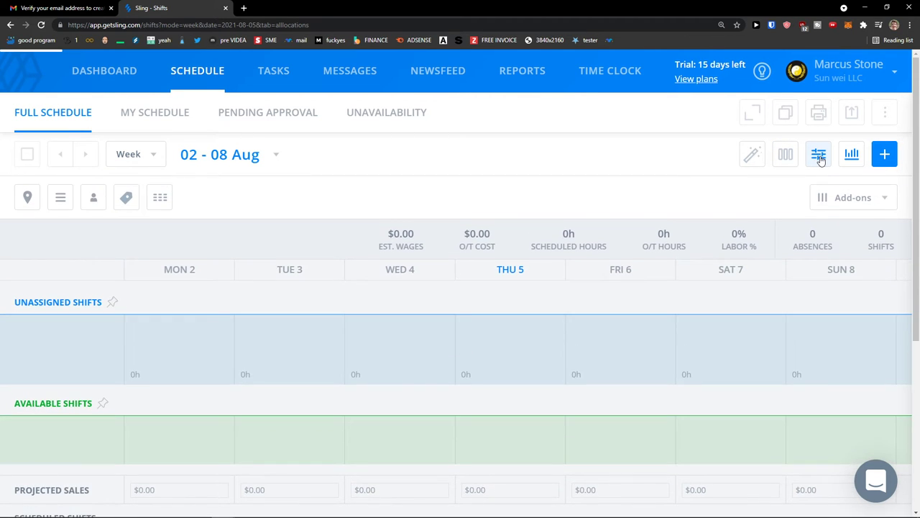
pyautogui.click(819, 155)
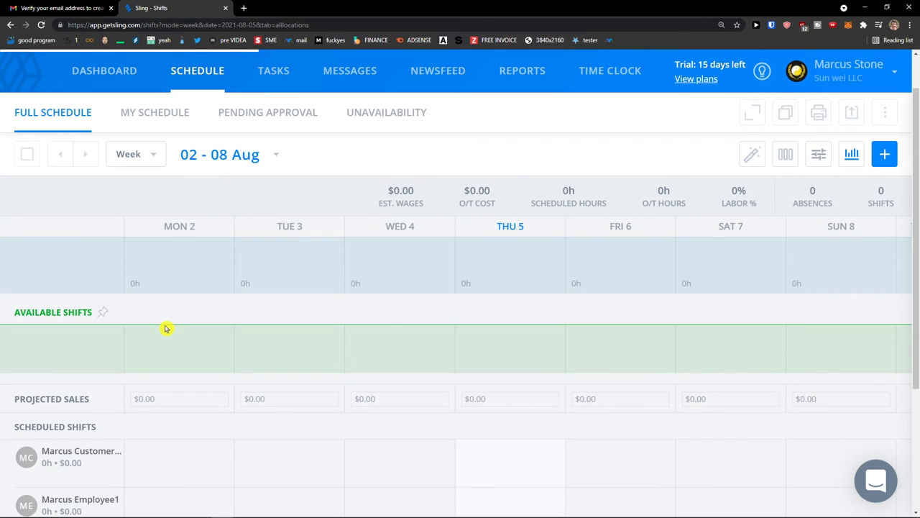
# - Create and publish an unassigned 9:00 AM–5:00 PM Operatives shift dated 6 August 2021
pyautogui.click(208, 324)
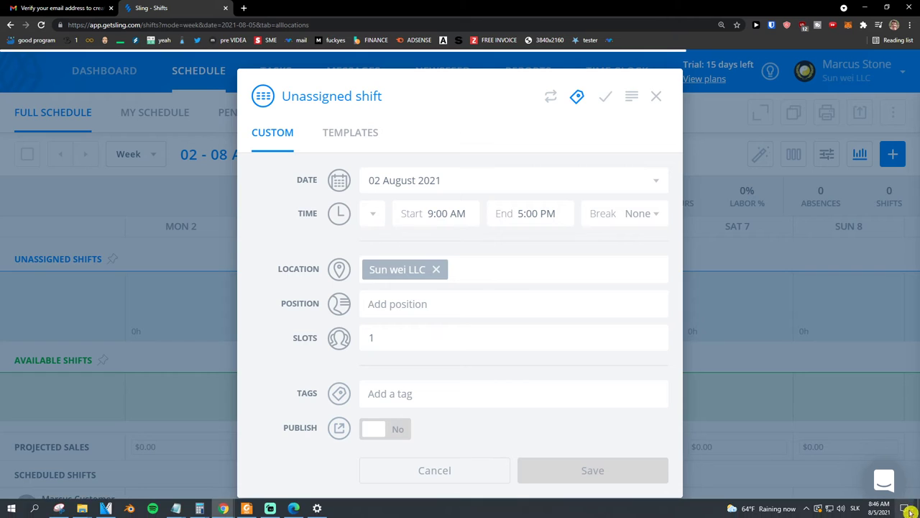
pyautogui.click(443, 186)
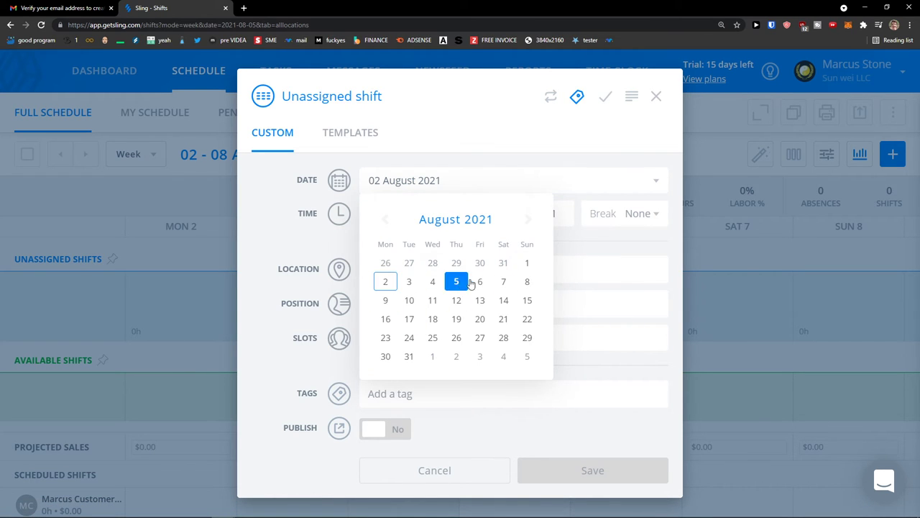
pyautogui.click(480, 281)
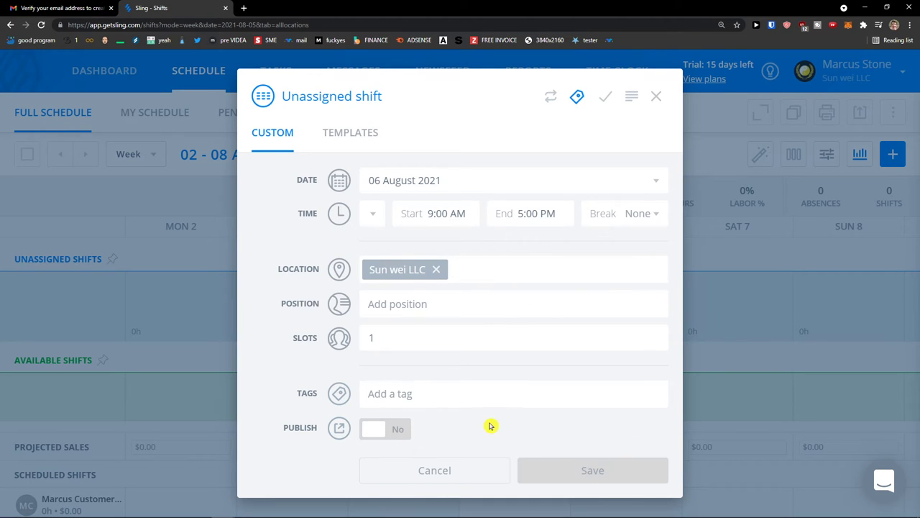
pyautogui.click(434, 304)
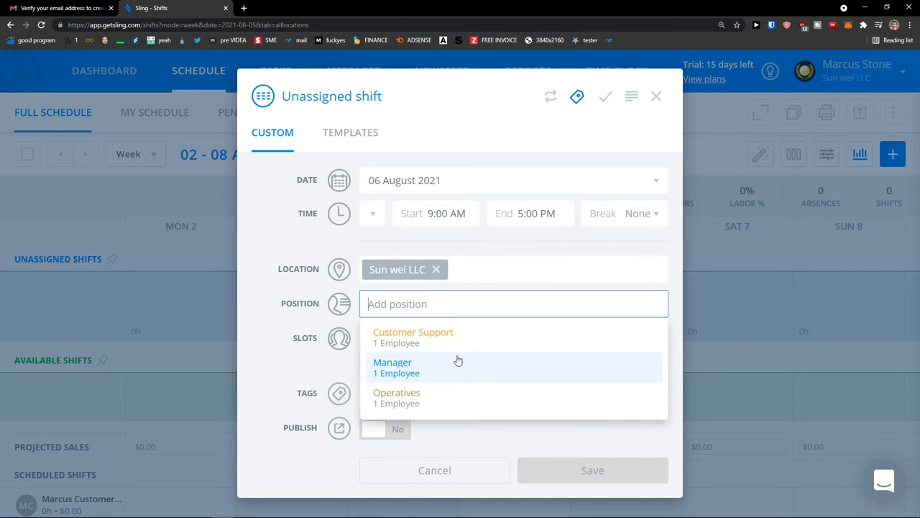
pyautogui.click(448, 399)
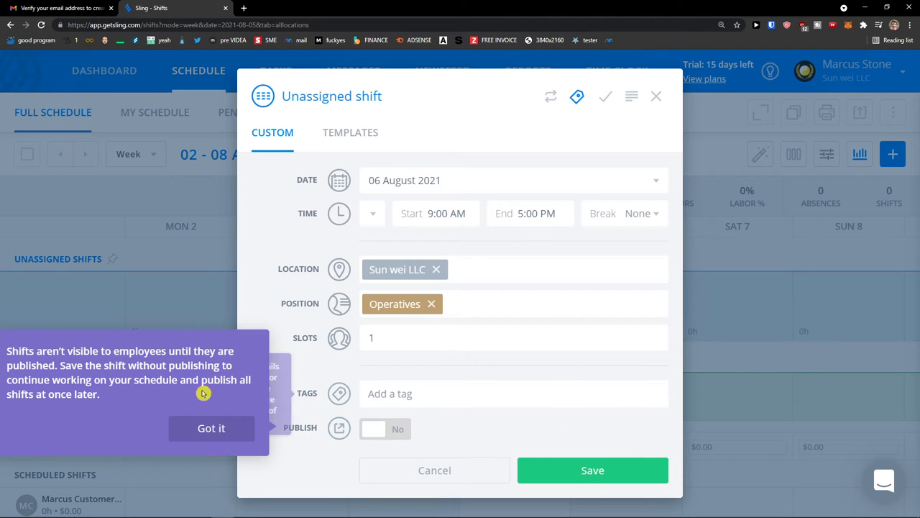
pyautogui.click(199, 427)
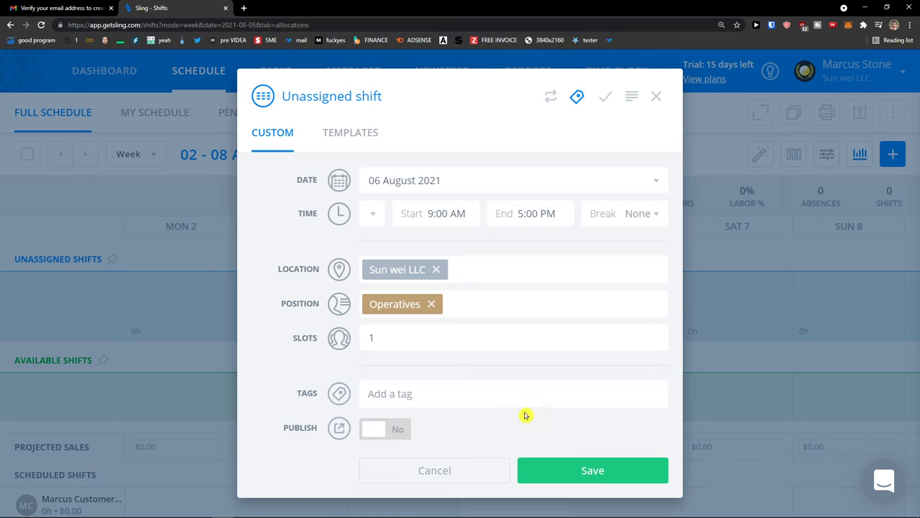
pyautogui.click(395, 342)
pyautogui.click(375, 428)
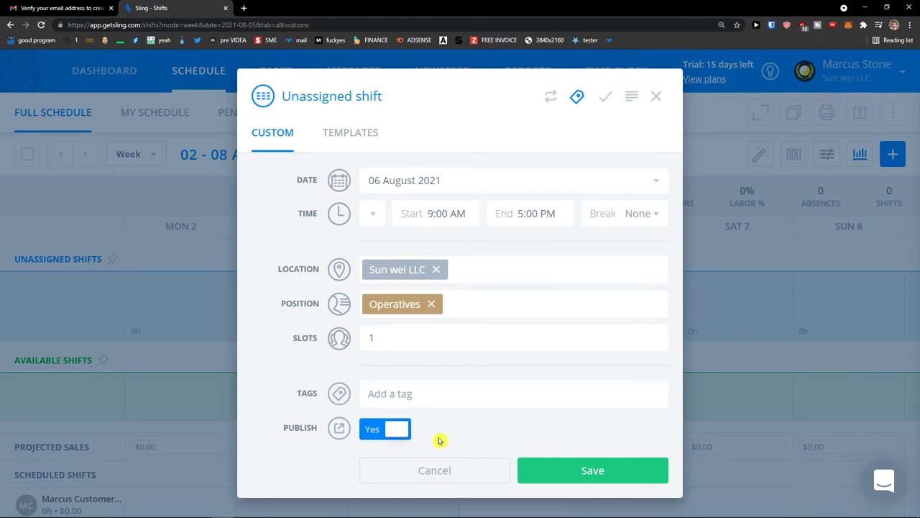
pyautogui.click(595, 470)
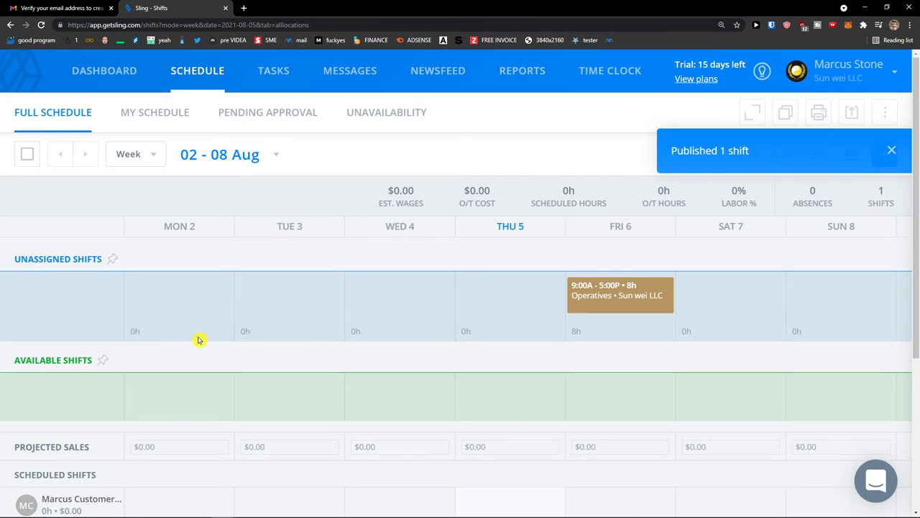
# - Assign the Friday shift to the second employee's row and continue scheduling
pyautogui.scroll(-2, 625, 315)
pyautogui.scroll(2, 625, 315)
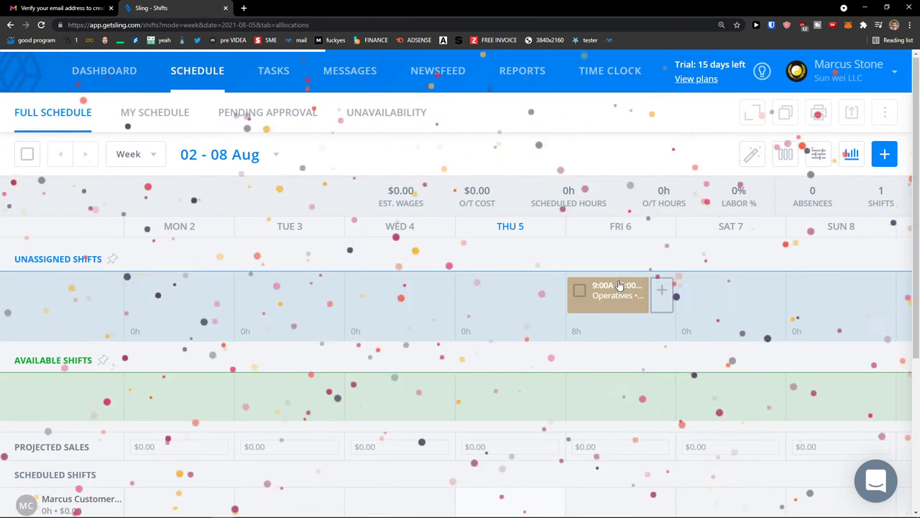
pyautogui.moveTo(619, 292); pyautogui.dragTo(622, 404)
pyautogui.scroll(3, 612, 360)
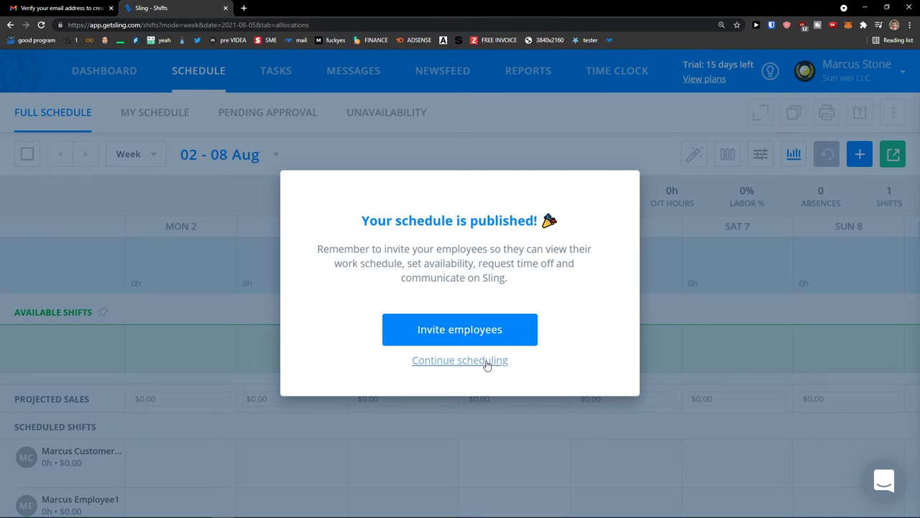
pyautogui.click(486, 363)
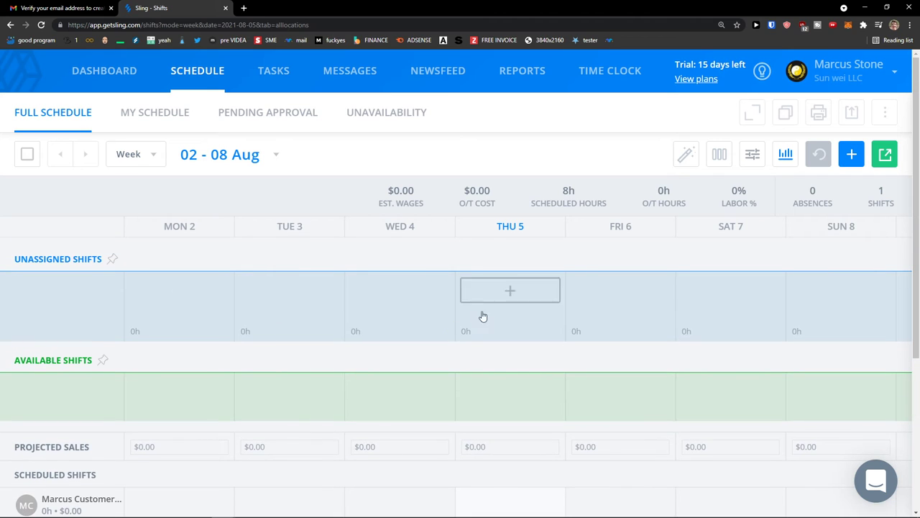
pyautogui.scroll(-2, 576, 328)
pyautogui.scroll(-1, 512, 348)
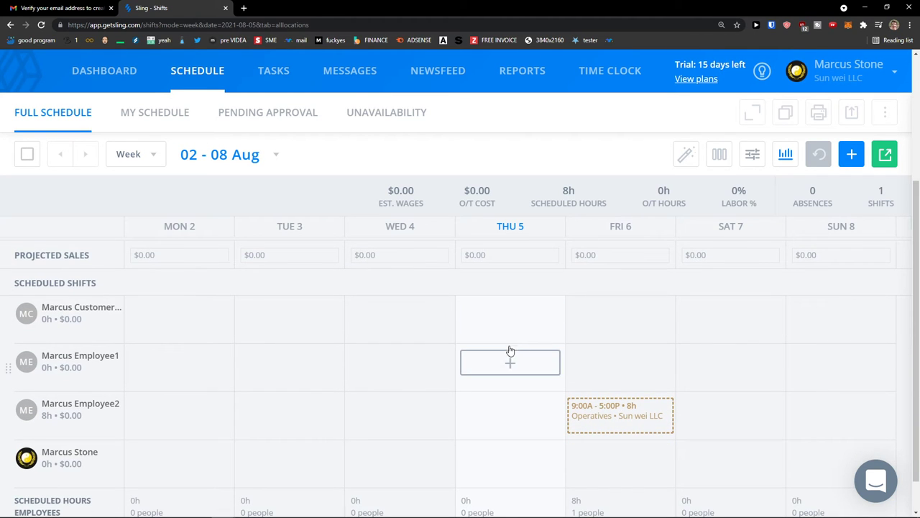
pyautogui.scroll(3, 600, 281)
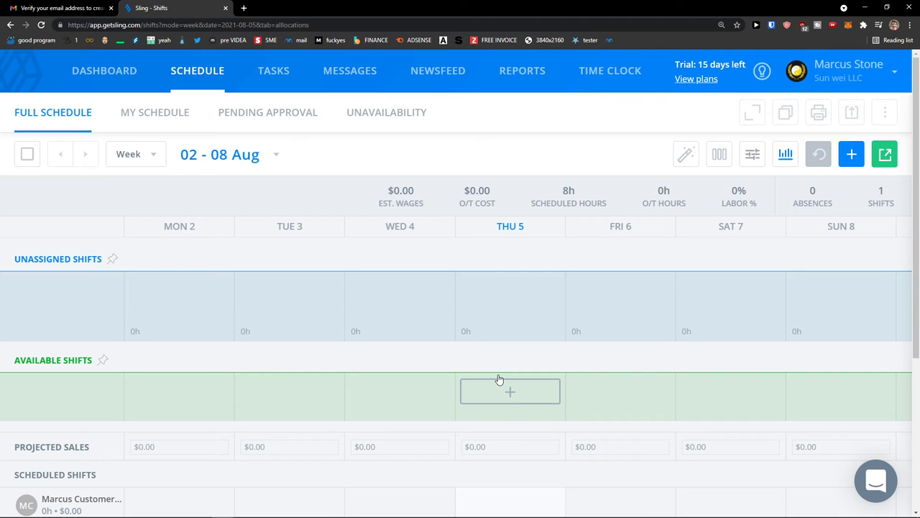
pyautogui.click(609, 391)
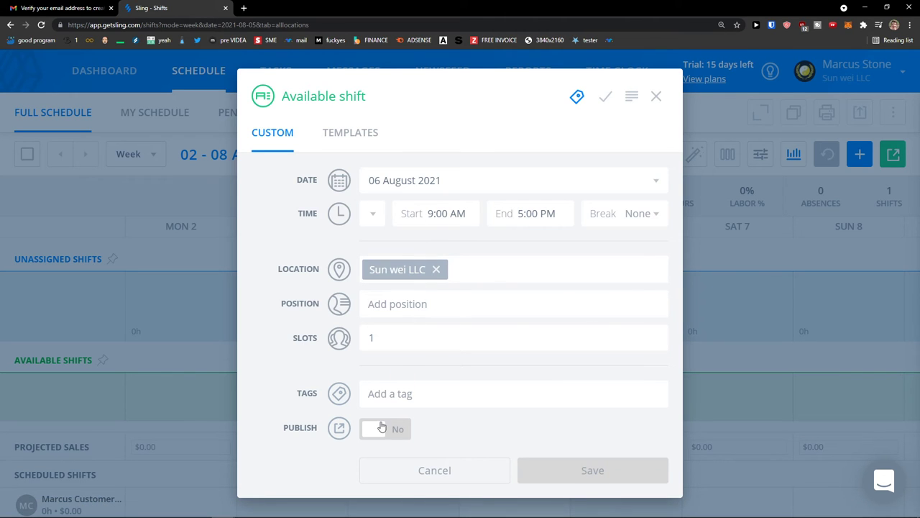
pyautogui.click(381, 427)
pyautogui.click(424, 304)
pyautogui.click(434, 324)
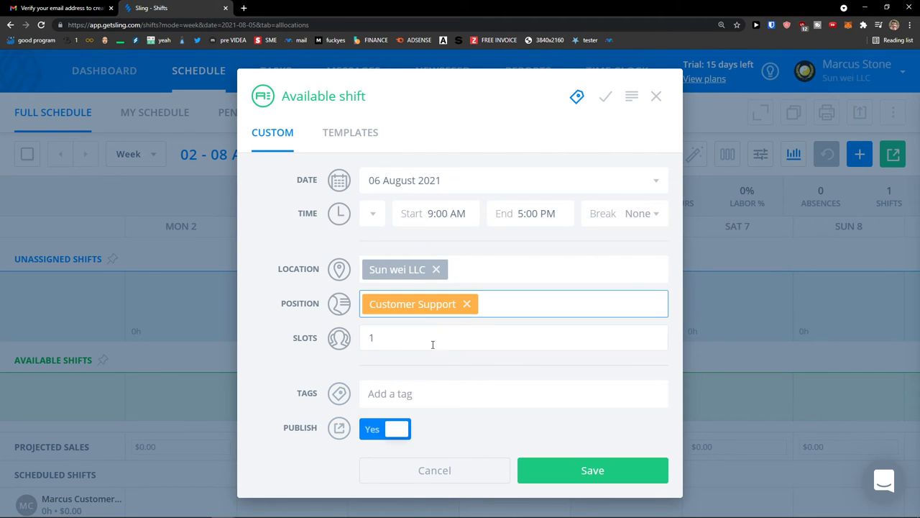
pyautogui.click(593, 468)
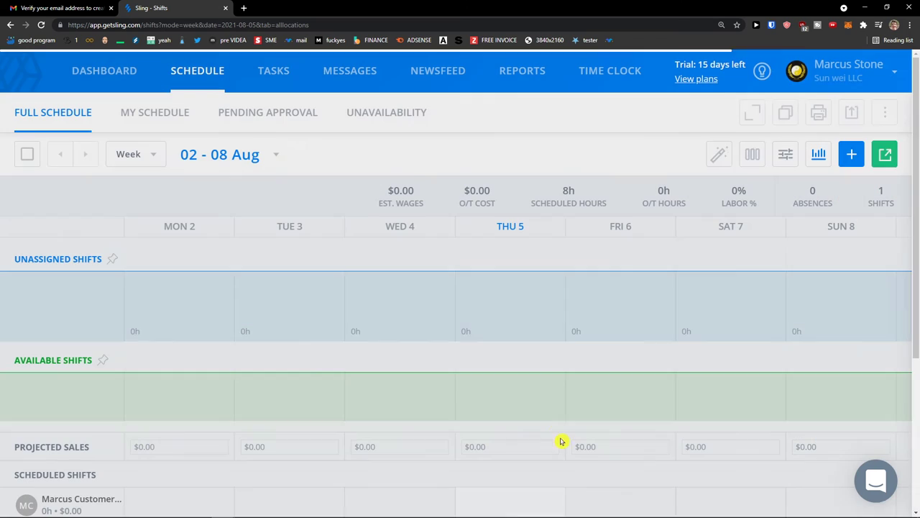
pyautogui.scroll(-2, 531, 421)
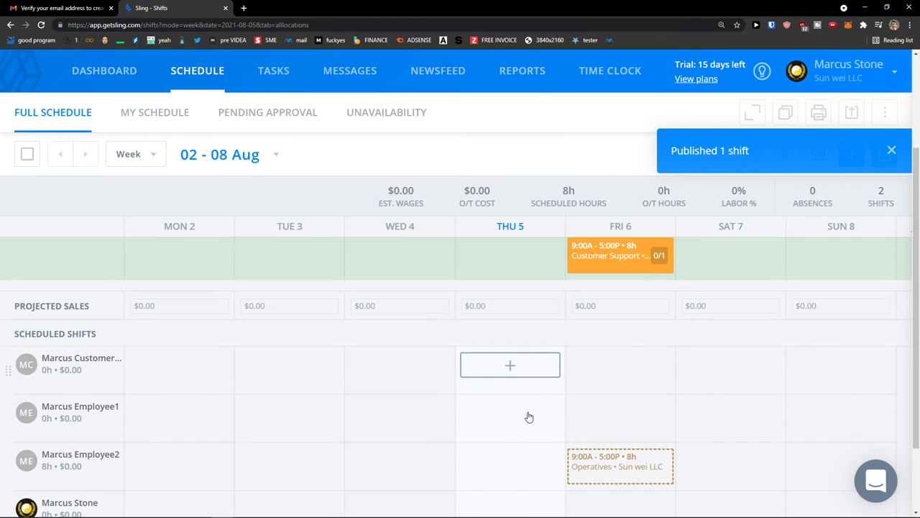
pyautogui.moveTo(610, 269); pyautogui.dragTo(576, 433)
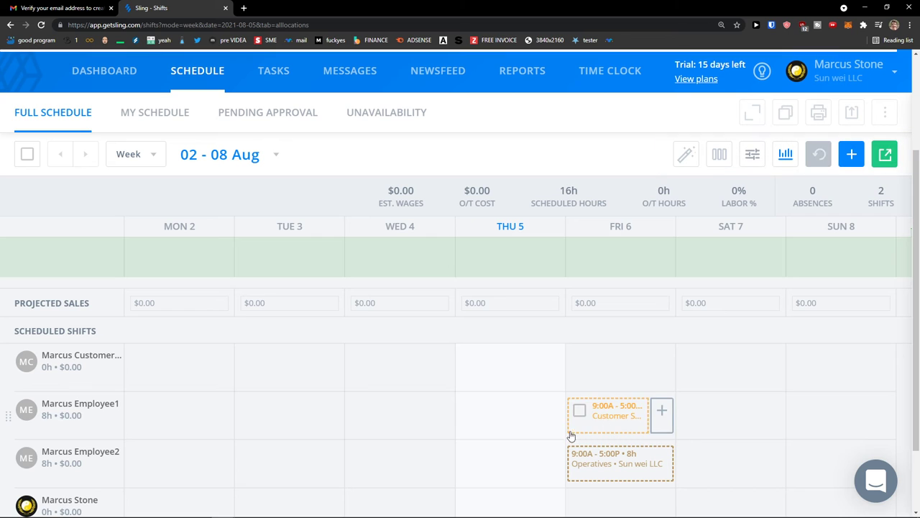
pyautogui.click(631, 427)
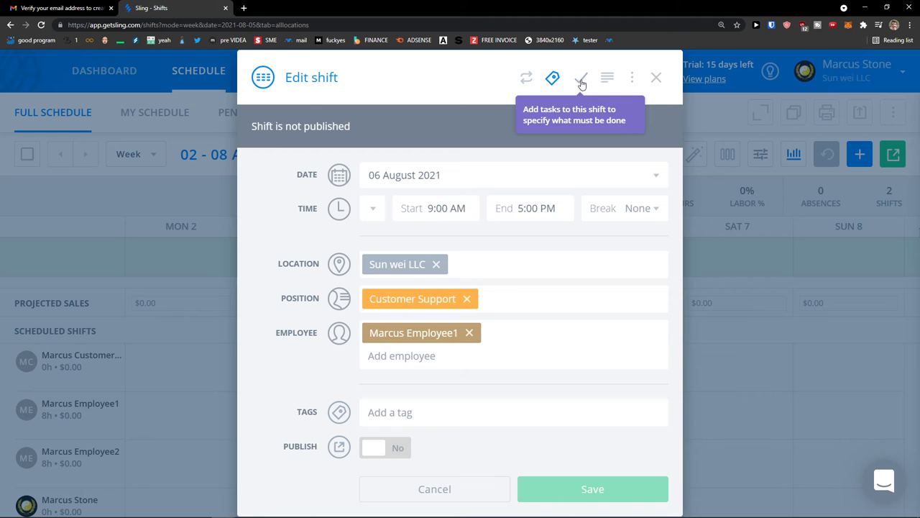
# - Make the Fri 6 shift repeat every week until 31 August 2021
pyautogui.click(526, 78)
pyautogui.click(415, 264)
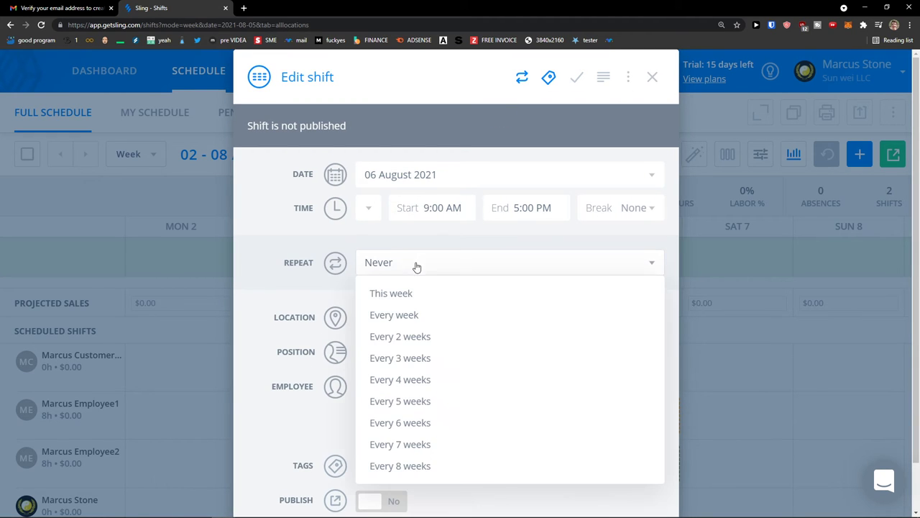
pyautogui.click(425, 315)
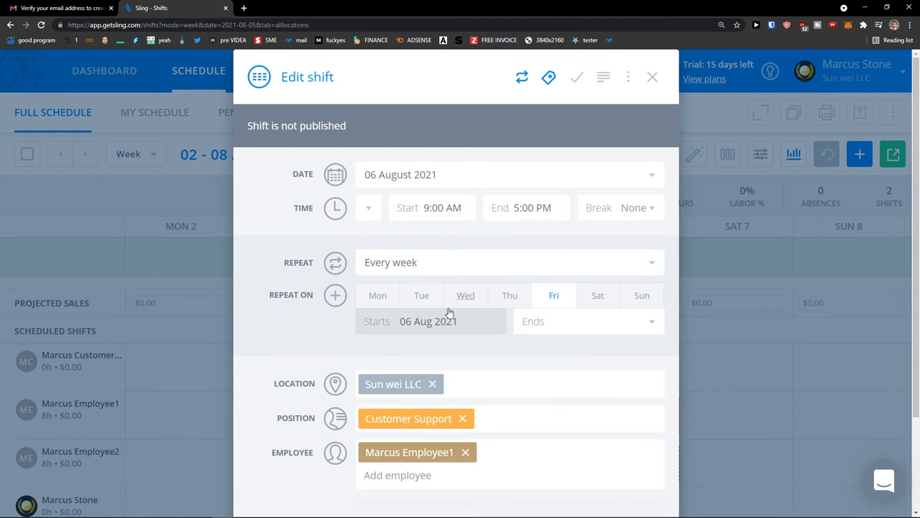
pyautogui.click(537, 327)
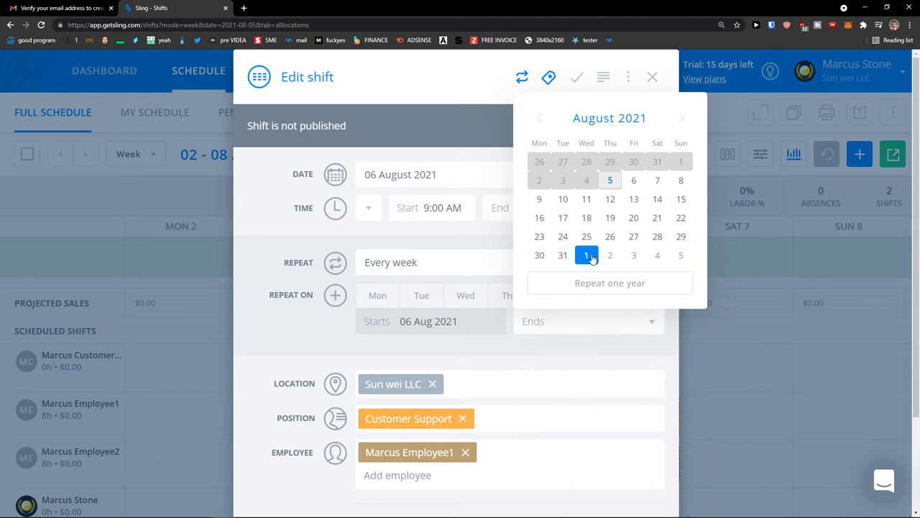
pyautogui.click(565, 256)
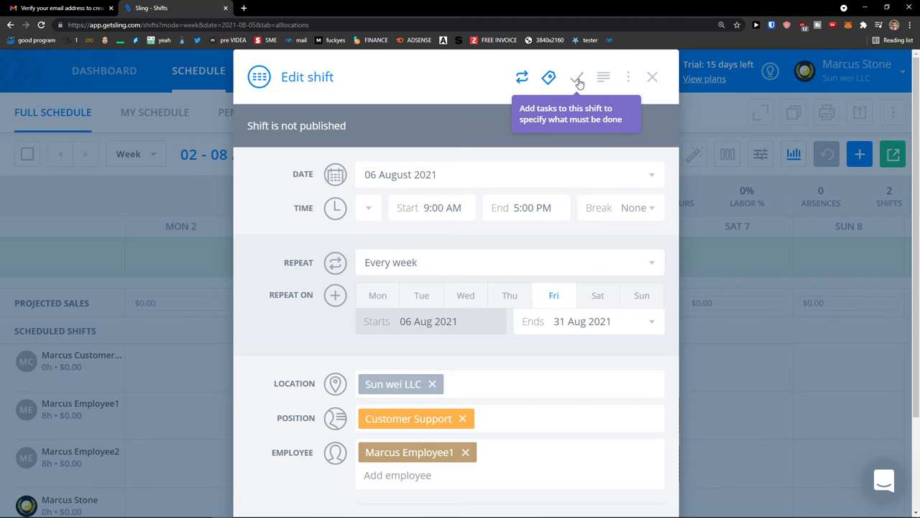
# - Add a tasks section and tag the shift Youtube
pyautogui.click(578, 79)
pyautogui.scroll(-3, 551, 237)
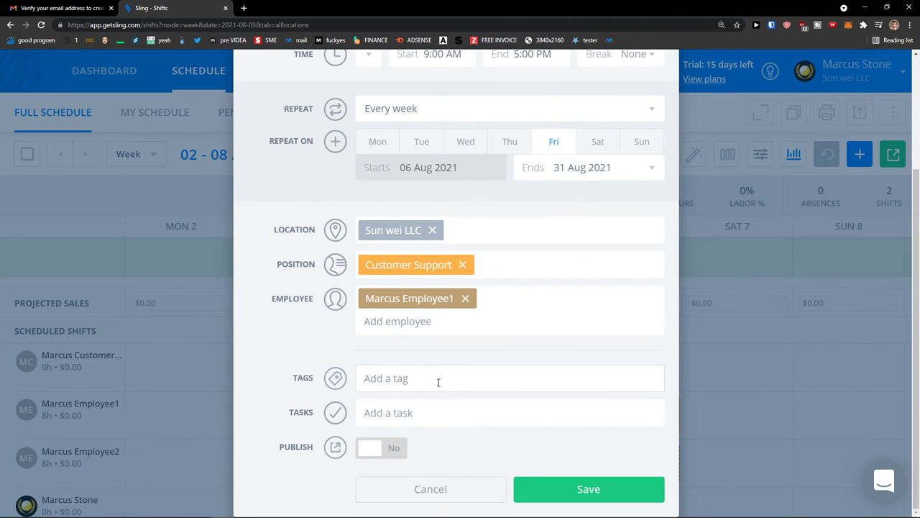
pyautogui.click(410, 374)
pyautogui.write('You')
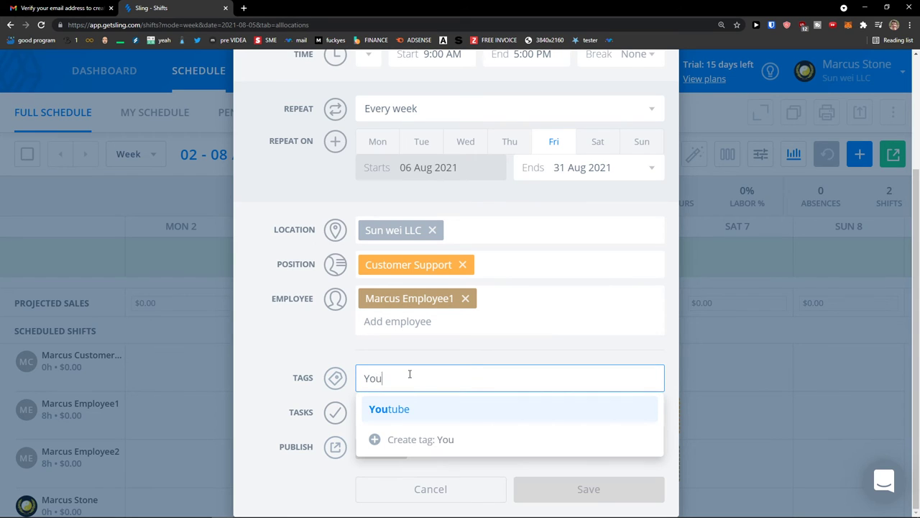
pyautogui.press('BackSpace')
pyautogui.press('BackSpace')
pyautogui.click(424, 404)
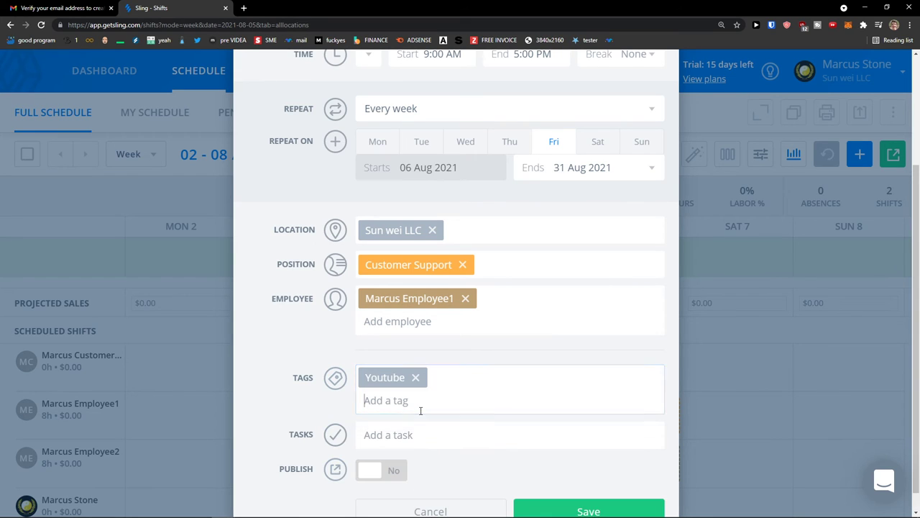
# - Add a Youtube script task, mark the shift published and save it
pyautogui.click(414, 435)
pyautogui.write('Youtube script')
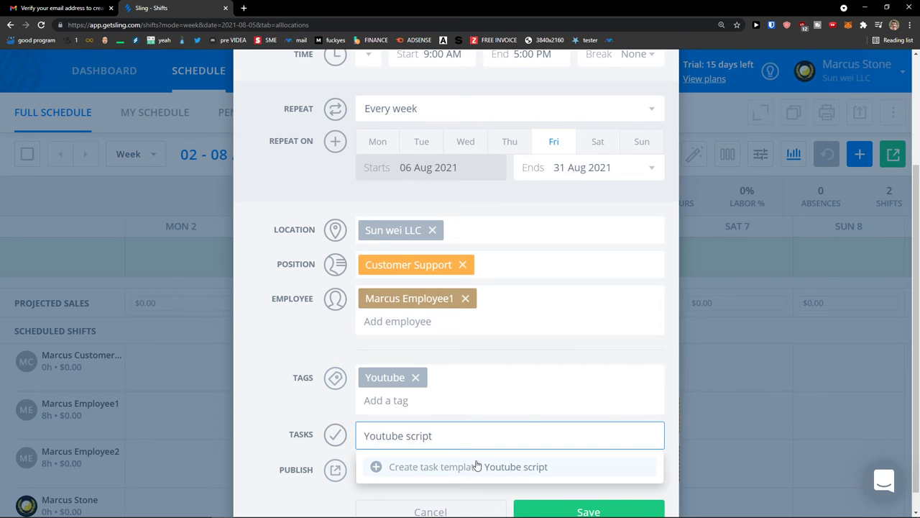
pyautogui.click(298, 419)
pyautogui.scroll(-1, 431, 446)
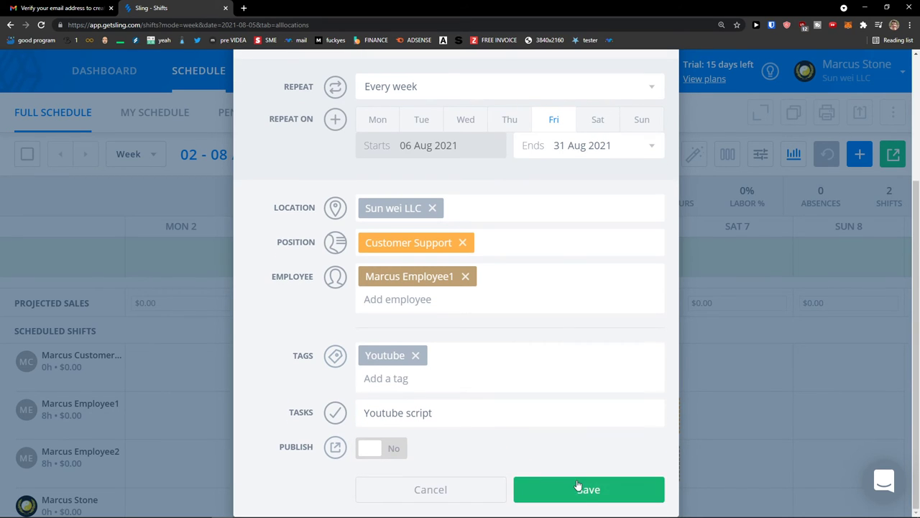
pyautogui.click(389, 449)
pyautogui.click(585, 489)
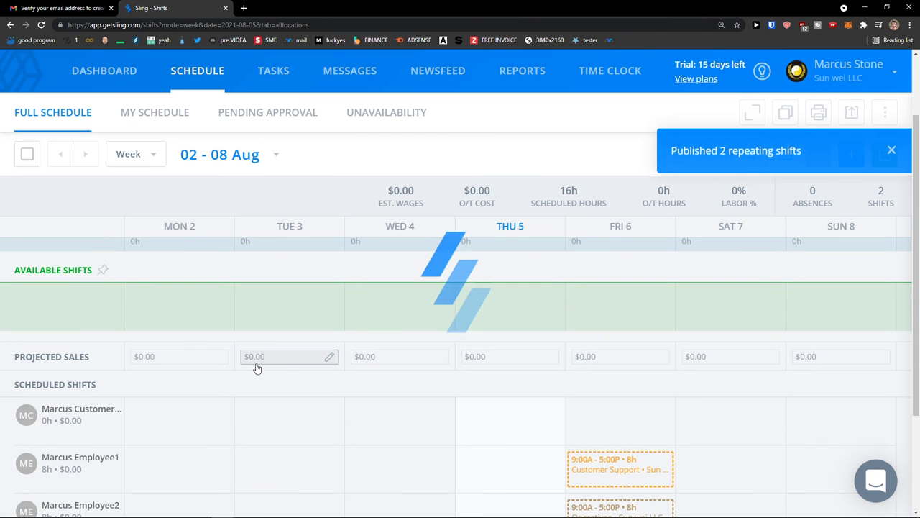
pyautogui.scroll(-5, 259, 367)
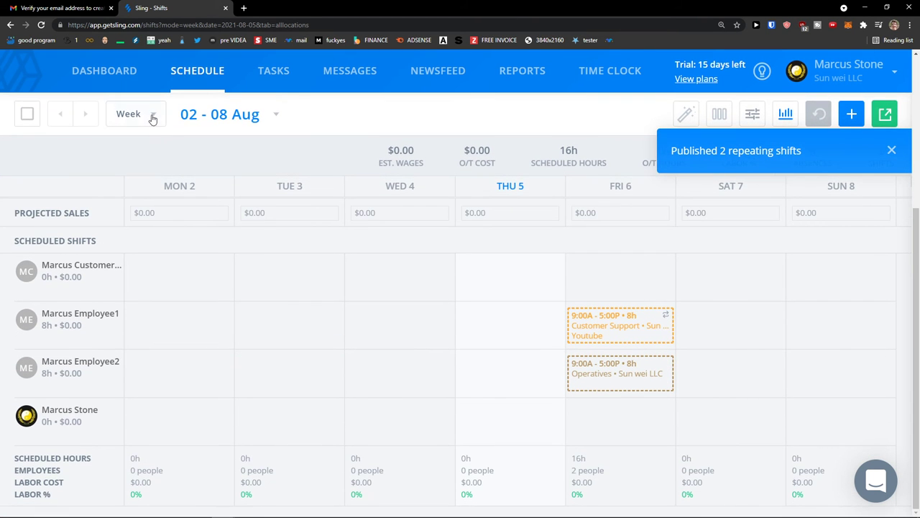
pyautogui.click(151, 115)
pyautogui.click(148, 188)
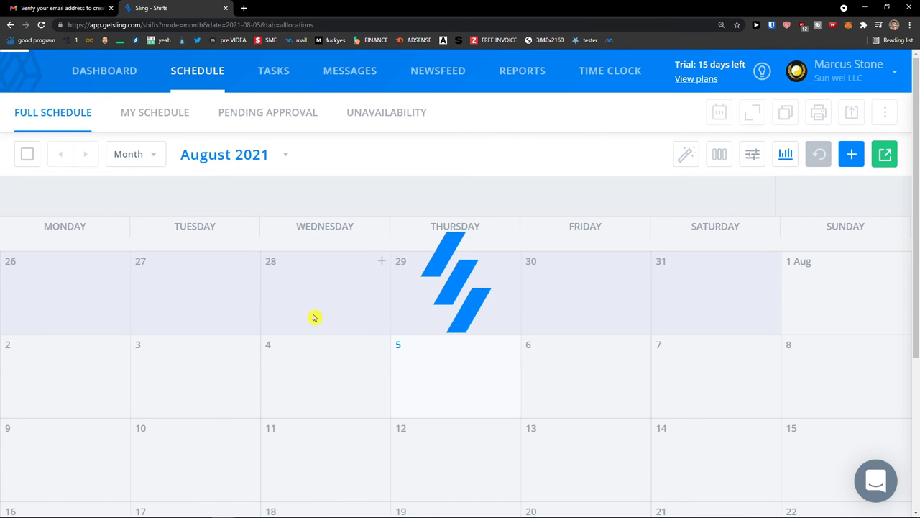
pyautogui.scroll(-2, 410, 323)
pyautogui.scroll(2, 583, 323)
pyautogui.scroll(-4, 565, 310)
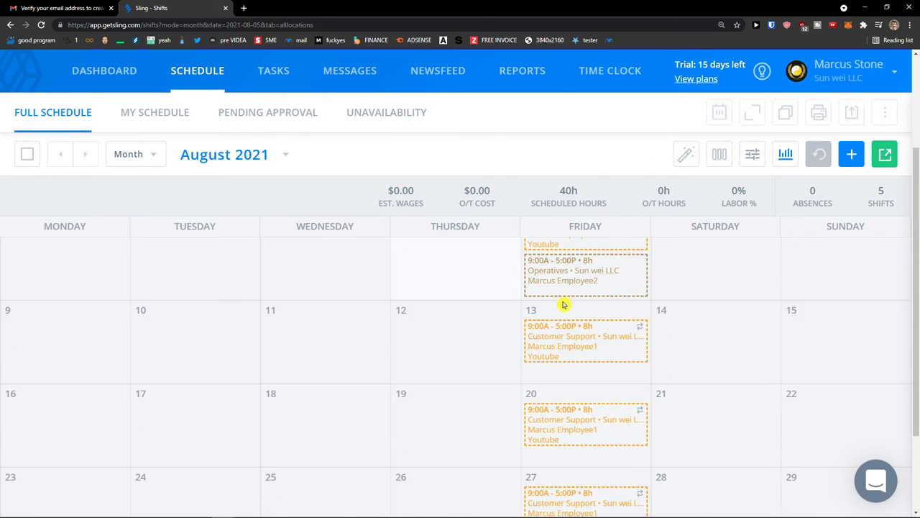
pyautogui.scroll(4, 559, 422)
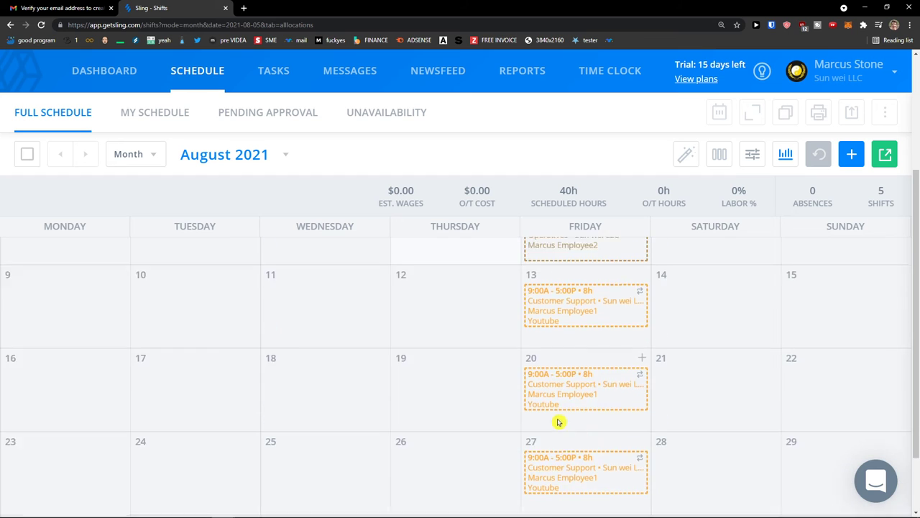
pyautogui.scroll(2, 554, 414)
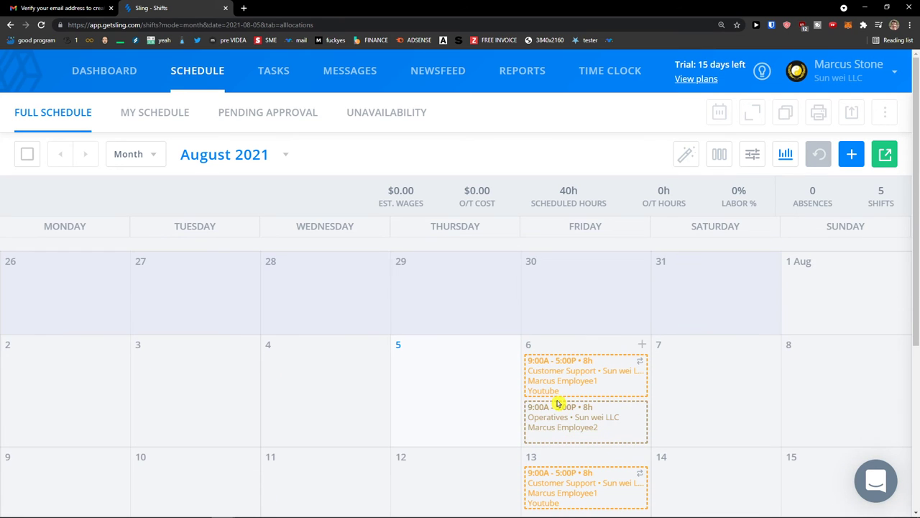
pyautogui.scroll(-2, 561, 399)
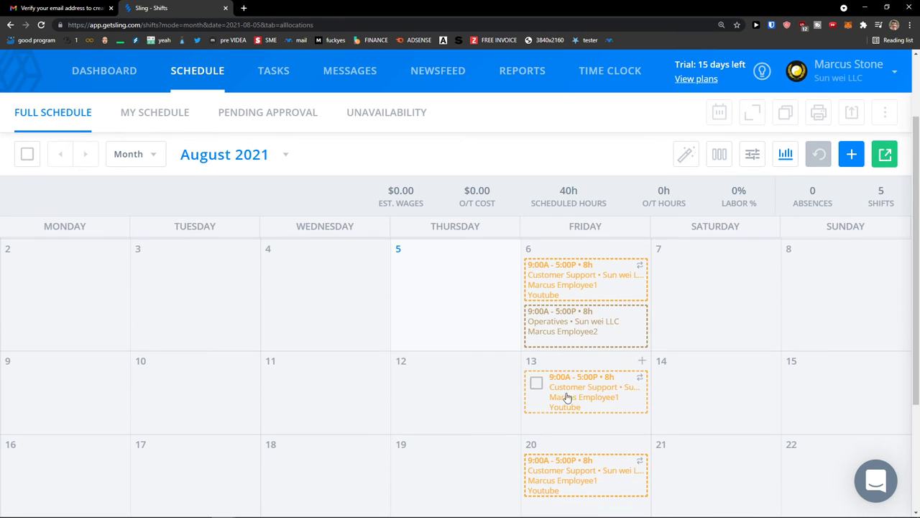
pyautogui.click(11, 26)
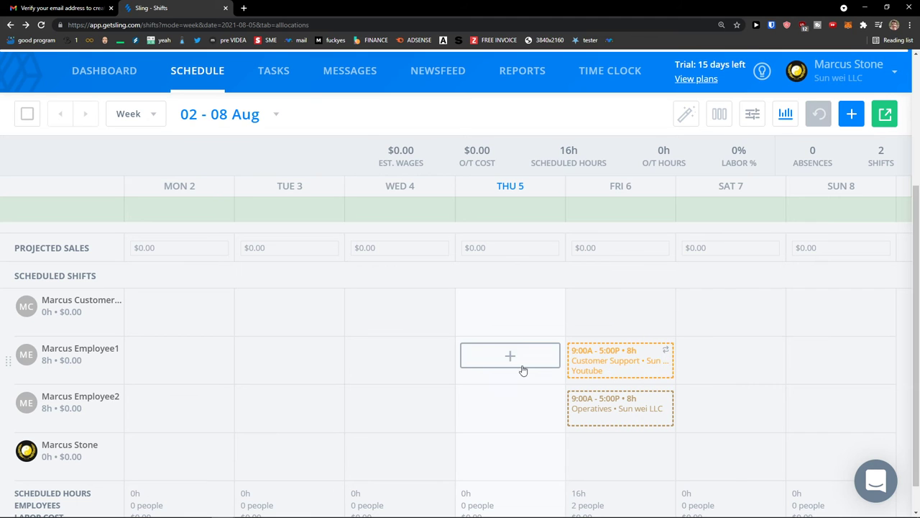
pyautogui.scroll(-1, 473, 389)
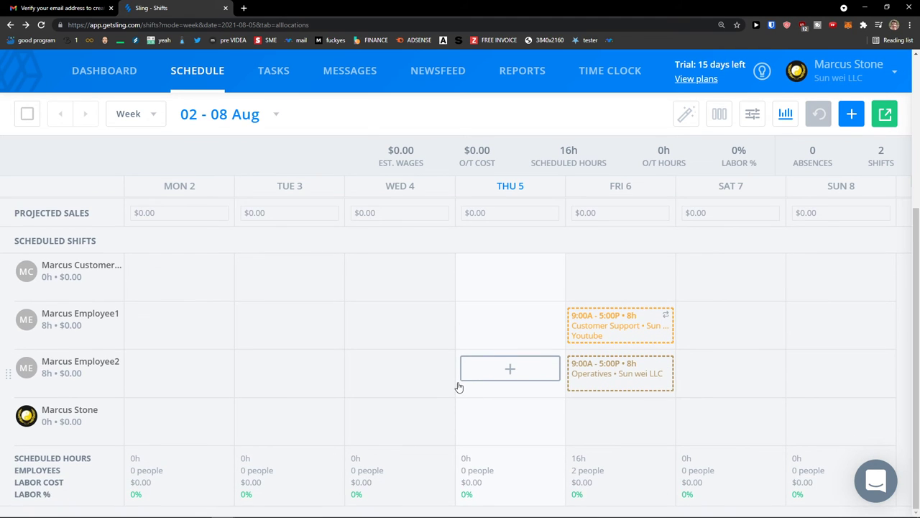
pyautogui.scroll(4, 459, 387)
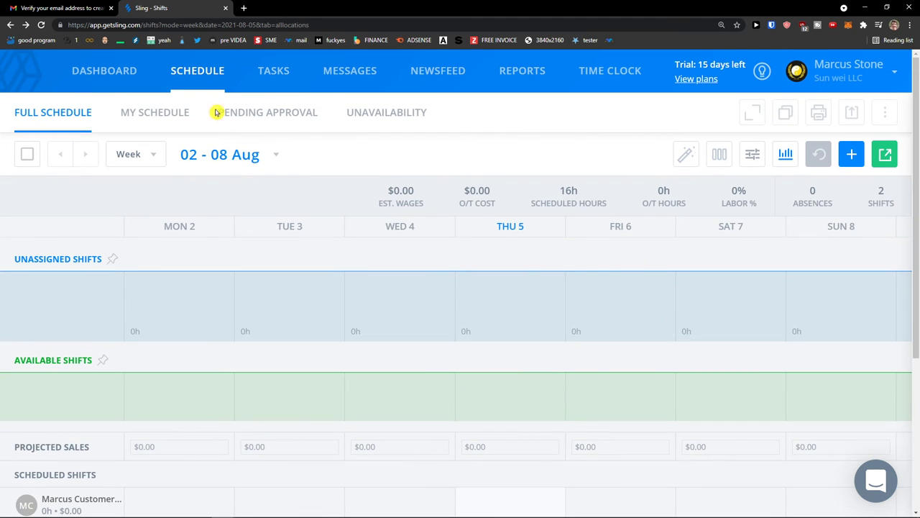
# - Browse the My Schedule, Pending Approval and Unavailability views in turn
pyautogui.click(160, 116)
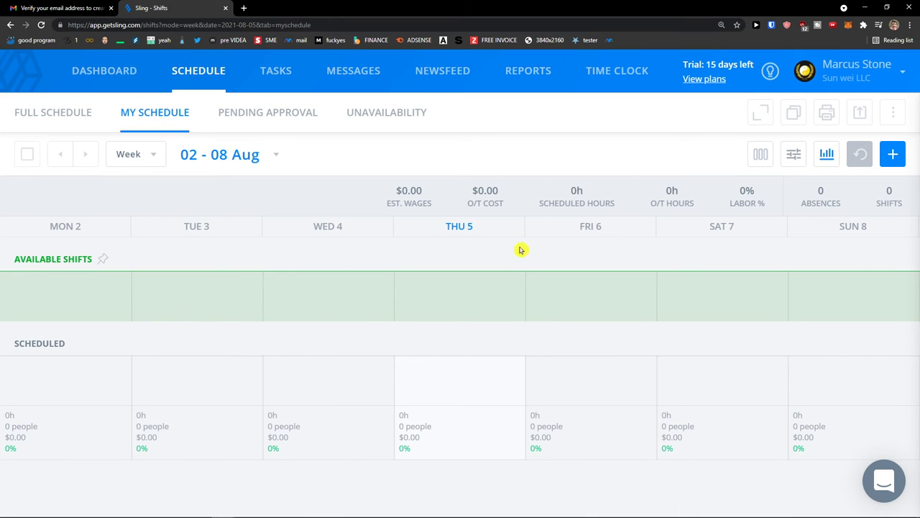
pyautogui.click(244, 118)
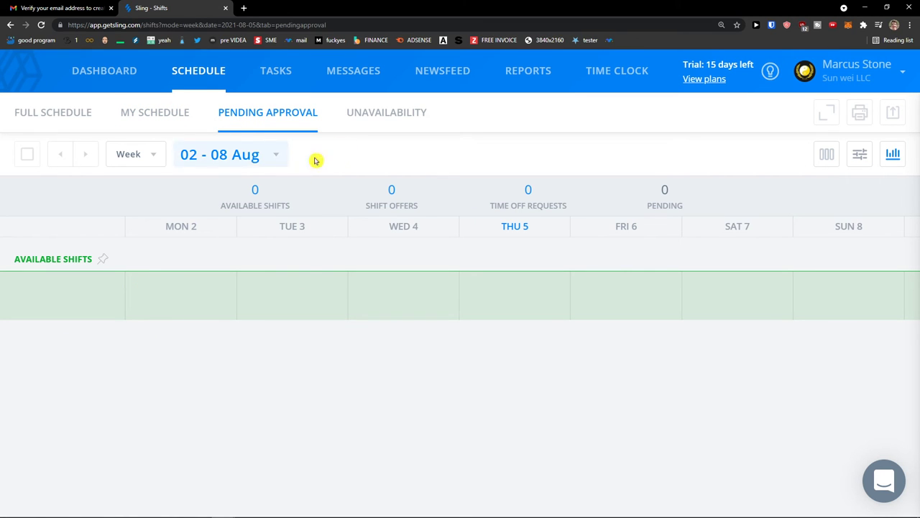
pyautogui.click(370, 119)
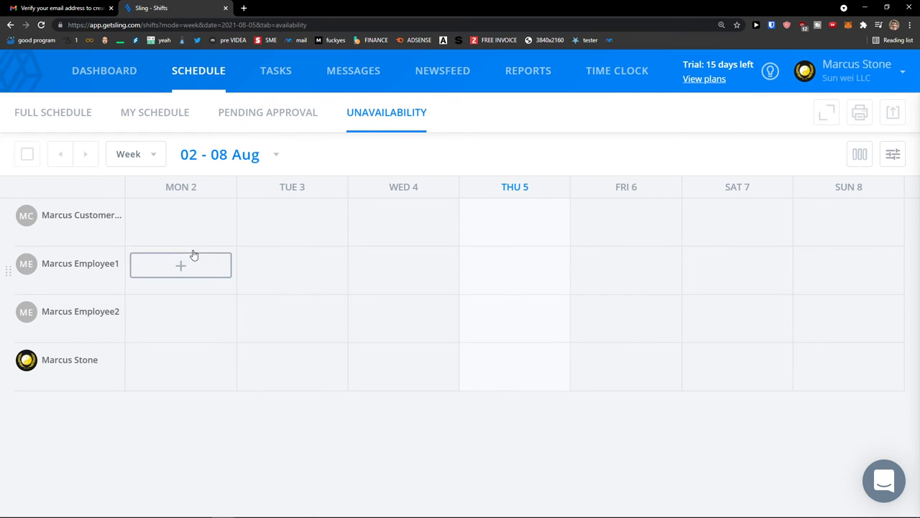
# - Add a Monday unavailability block from 2:00A to 12:00P
pyautogui.click(287, 218)
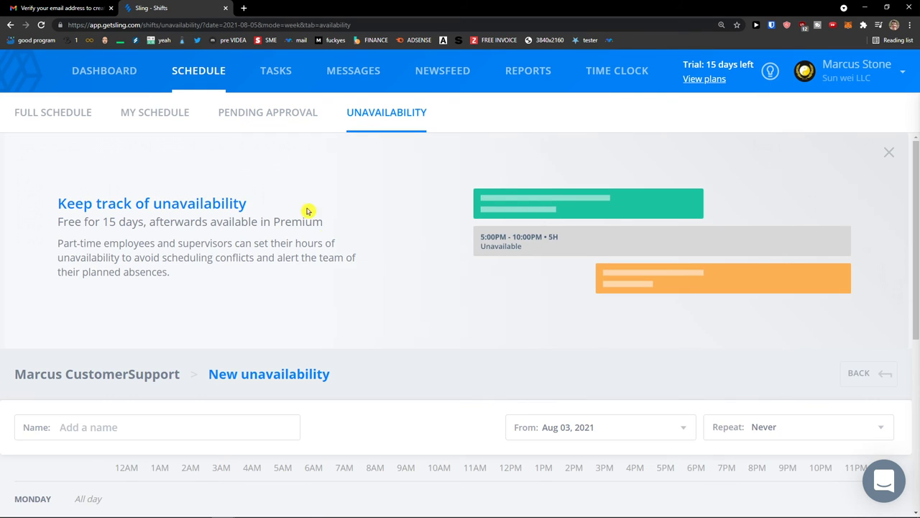
pyautogui.scroll(-3, 267, 243)
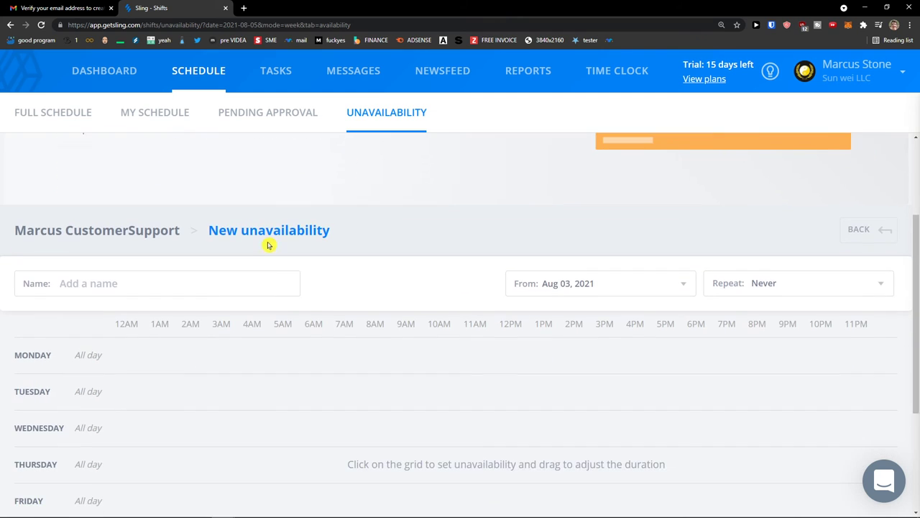
pyautogui.scroll(-1, 273, 307)
pyautogui.scroll(-1, 262, 302)
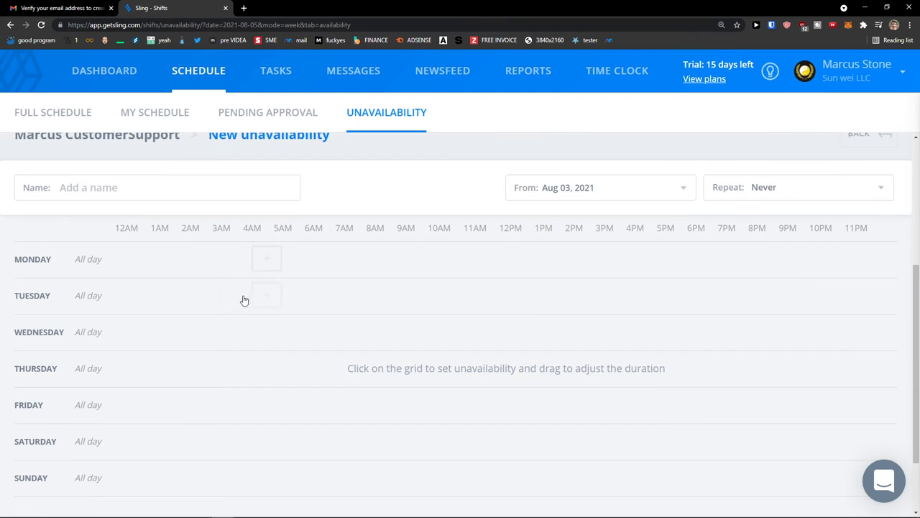
pyautogui.click(212, 263)
pyautogui.moveTo(212, 263); pyautogui.dragTo(503, 269)
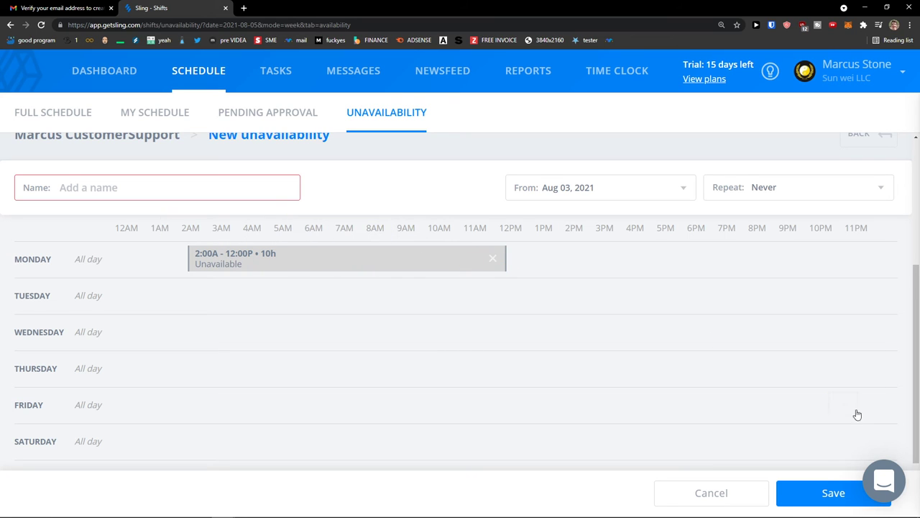
pyautogui.click(822, 493)
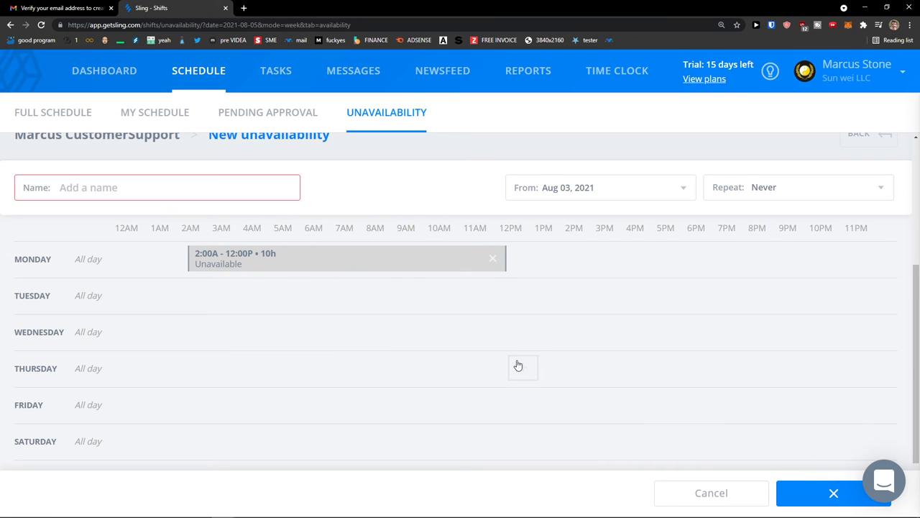
# - Name the unavailability entry 'Un' and save it
pyautogui.click(230, 194)
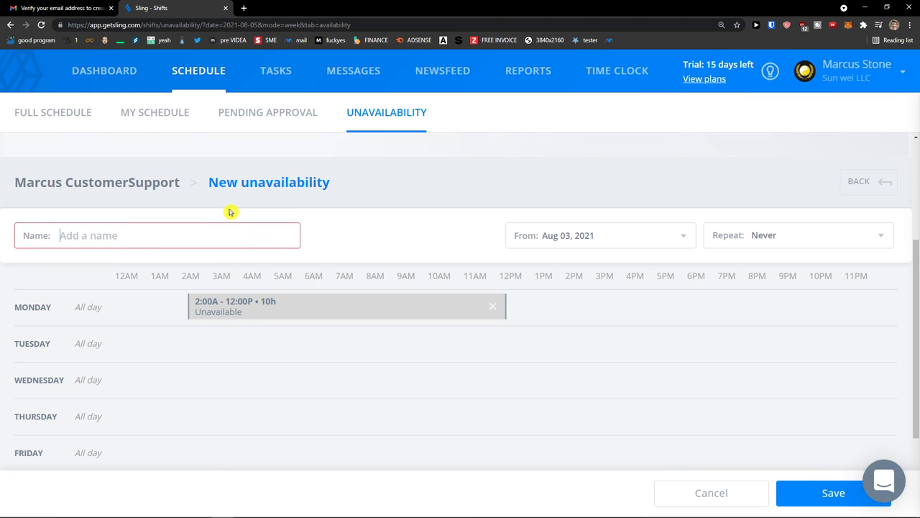
pyautogui.write('Un')
pyautogui.click(797, 486)
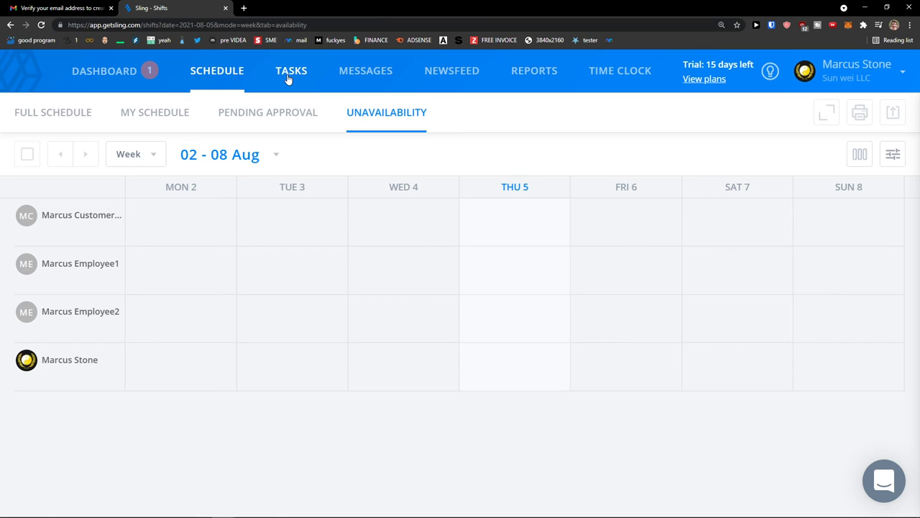
# - Go to Shift Tasks, dismiss the promo banner and start a new task template
pyautogui.click(288, 78)
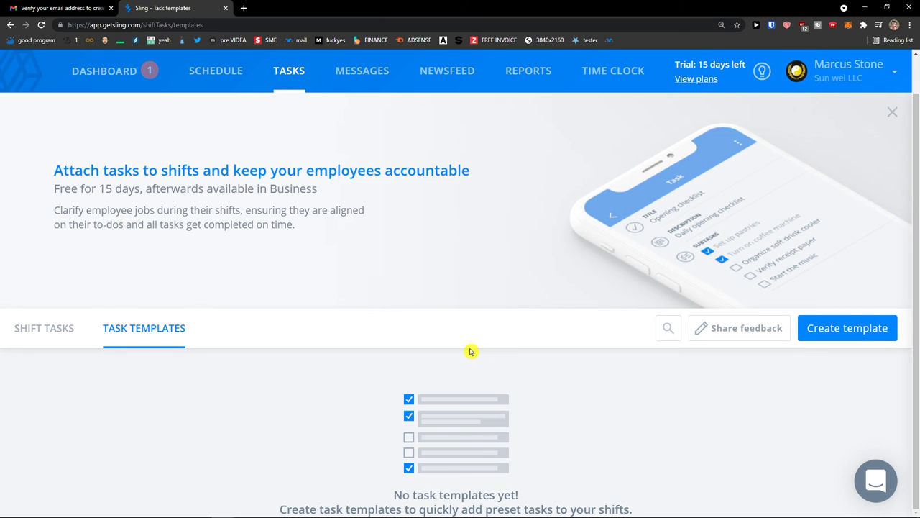
pyautogui.click(63, 328)
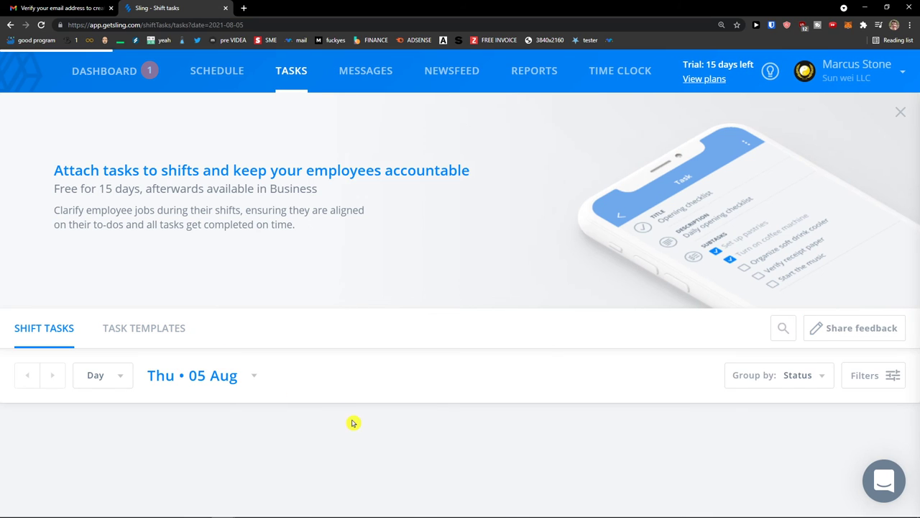
pyautogui.click(900, 113)
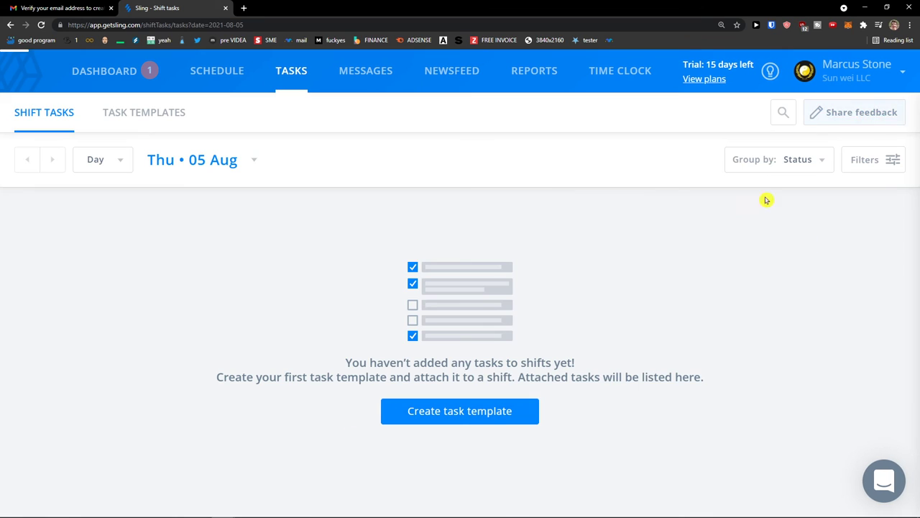
pyautogui.click(504, 416)
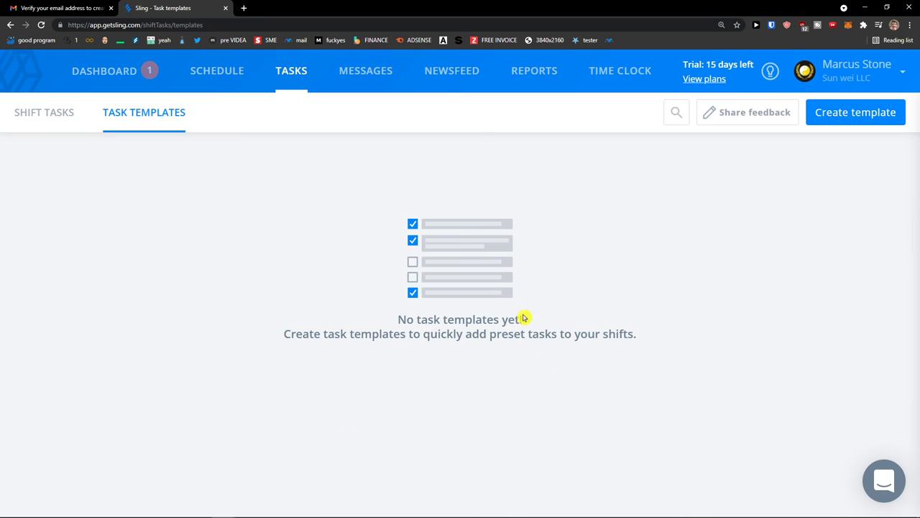
pyautogui.click(848, 115)
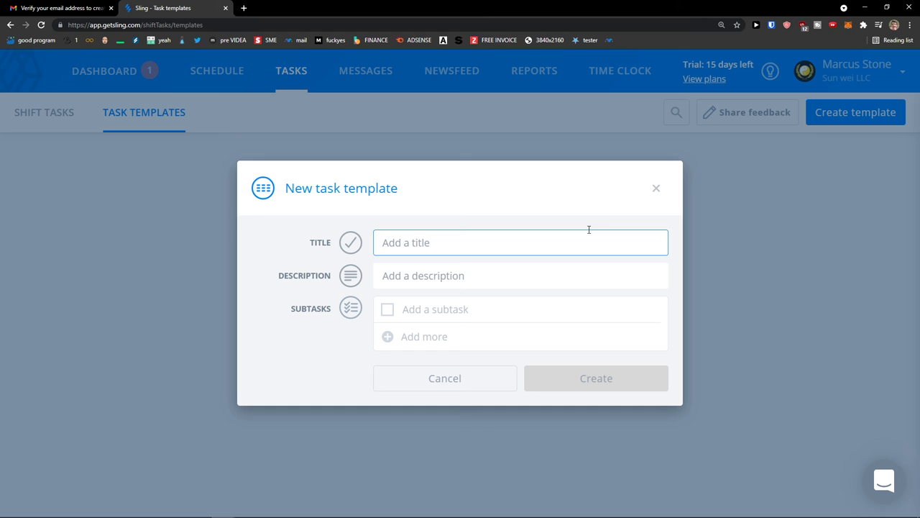
# - Enter 'Youtube Tasks' as the template title
pyautogui.write('Y')
pyautogui.press('BackSpace')
pyautogui.write('Y')
pyautogui.press('BackSpace')
pyautogui.write('Youtube Tasks')
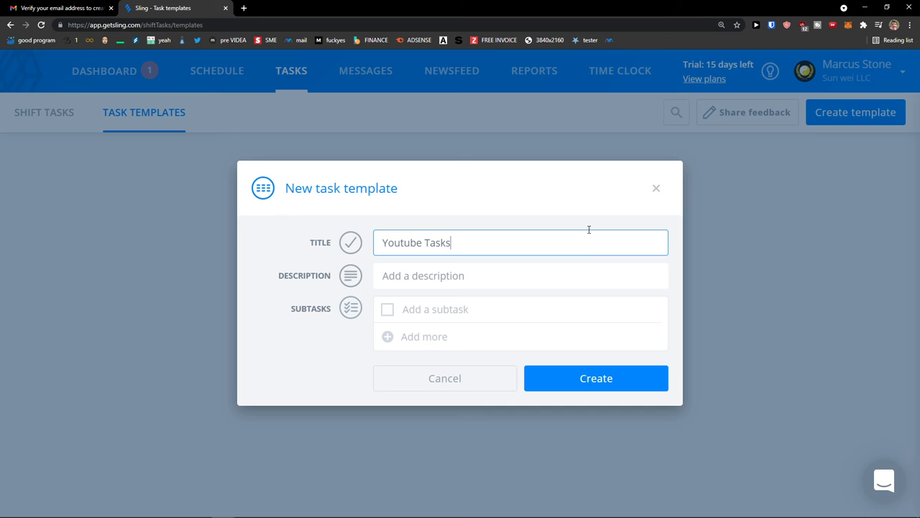
pyautogui.click(568, 267)
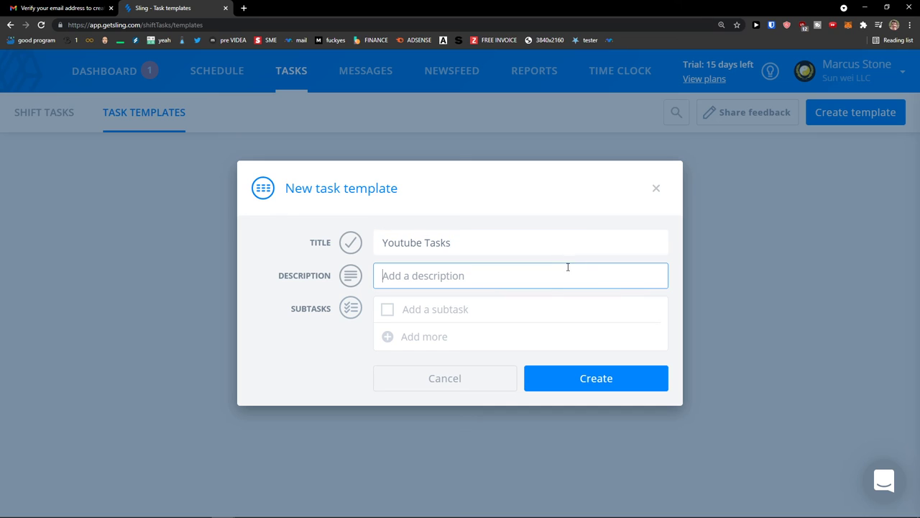
# - Add subtasks Youtube Script and Youtube Video, create the template, and check its details
pyautogui.click(536, 308)
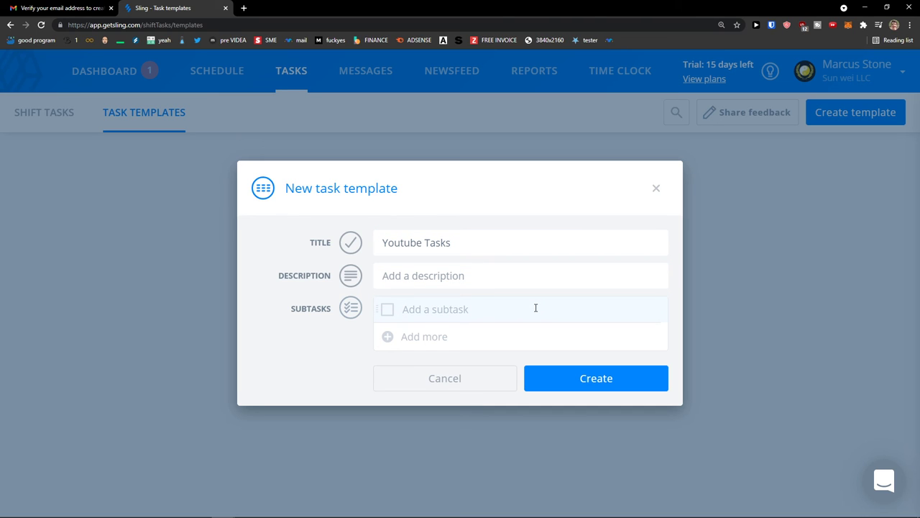
pyautogui.write('Youtube Script')
pyautogui.press('Return')
pyautogui.write('Yo')
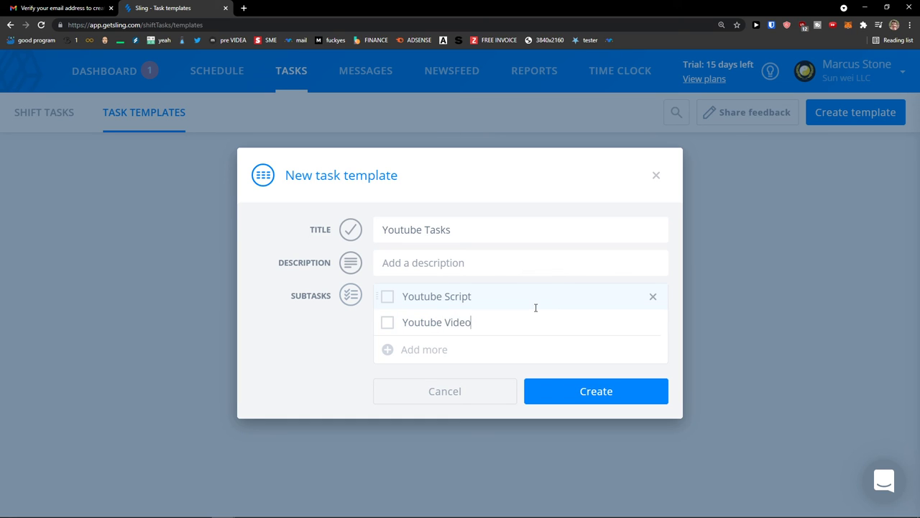
pyautogui.click(568, 390)
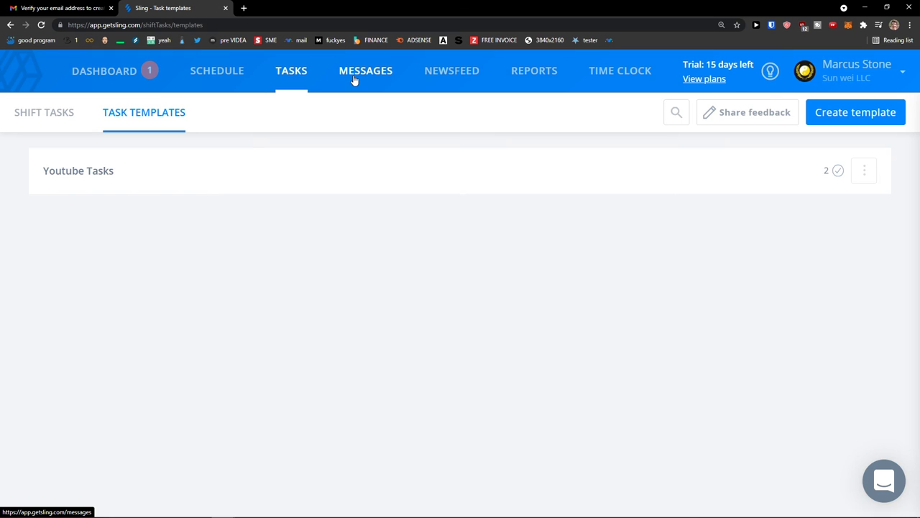
pyautogui.click(312, 167)
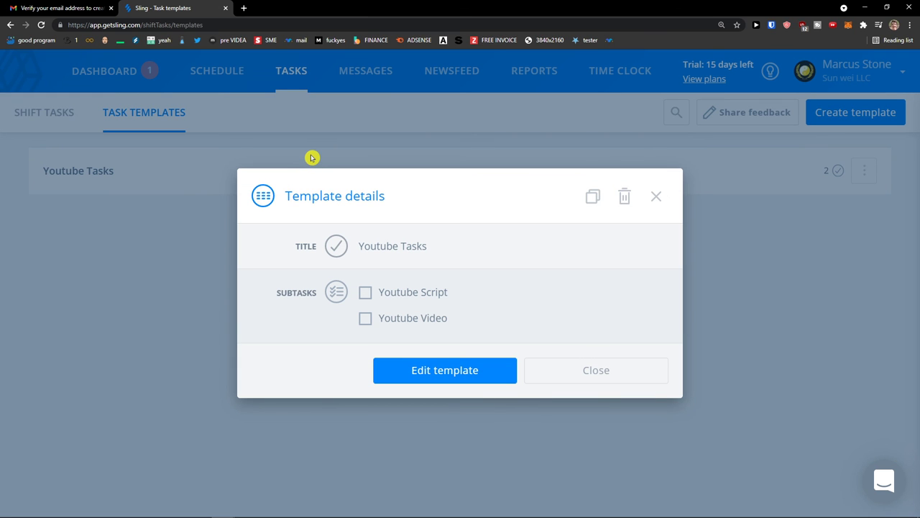
pyautogui.click(312, 157)
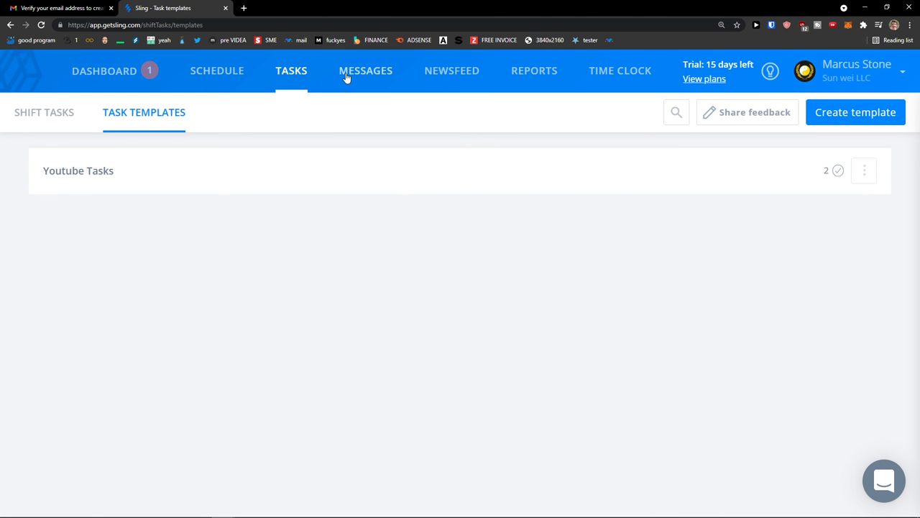
# - Visit Messages, dismiss its promo banner, then move to the Newsfeed
pyautogui.click(345, 77)
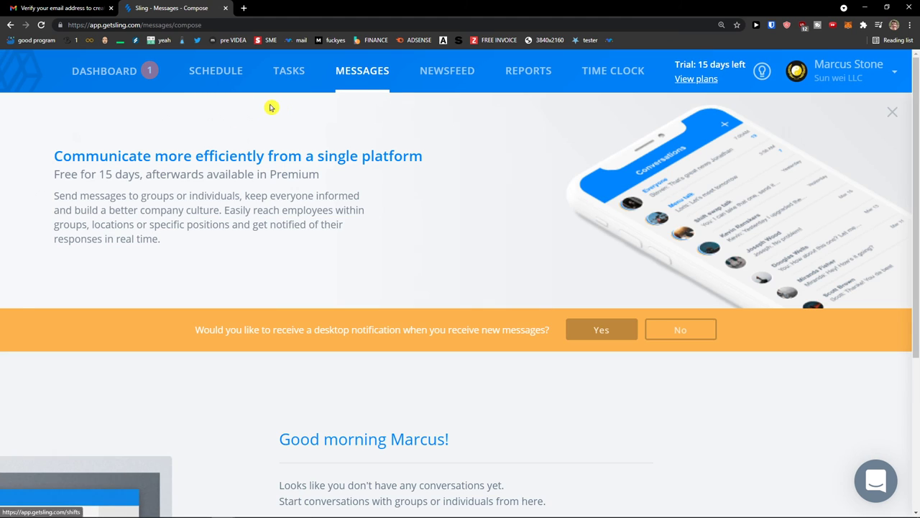
pyautogui.scroll(-2, 323, 208)
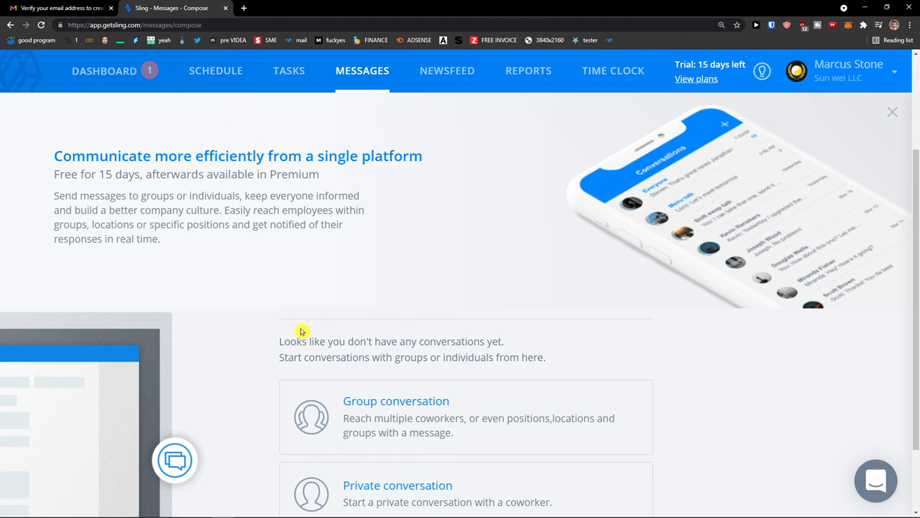
pyautogui.scroll(-1, 302, 328)
pyautogui.click(892, 114)
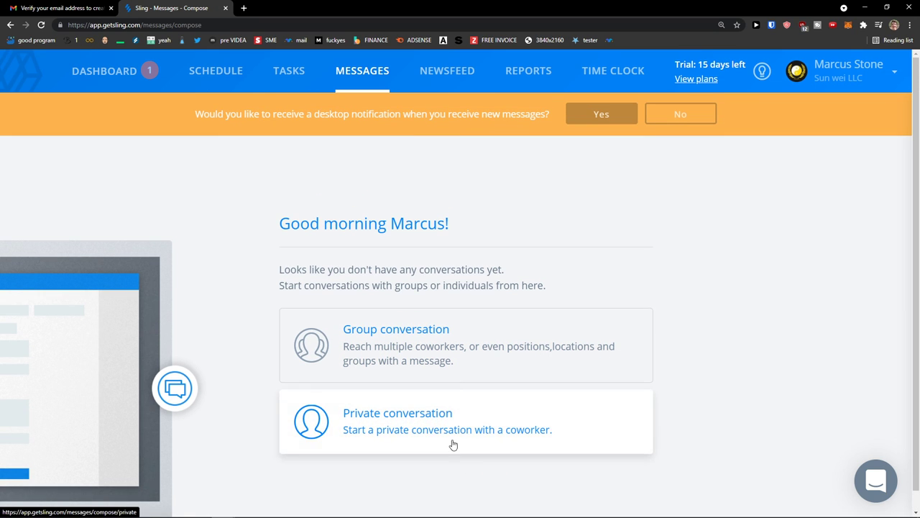
pyautogui.click(433, 72)
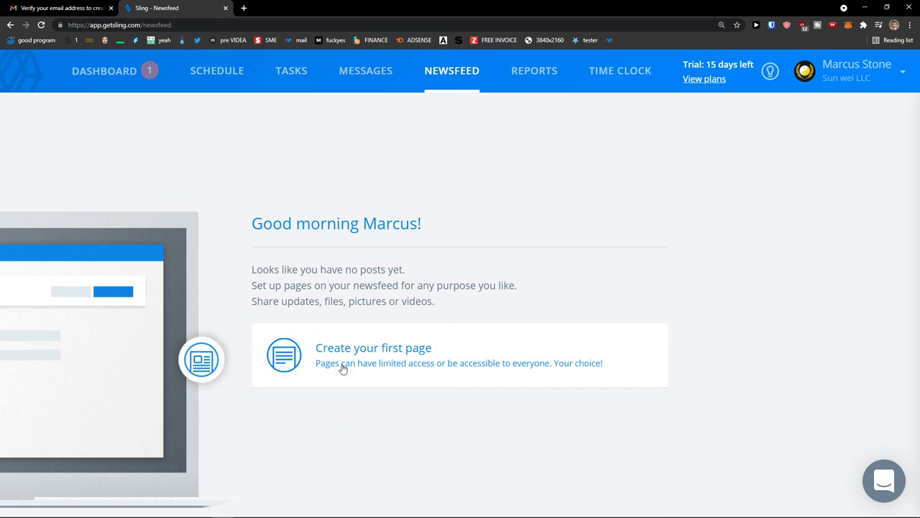
# - Preview the Create your first page form, then open the 02 - 08 Aug Labor report
pyautogui.moveTo(261, 268); pyautogui.dragTo(456, 304)
pyautogui.click(456, 305)
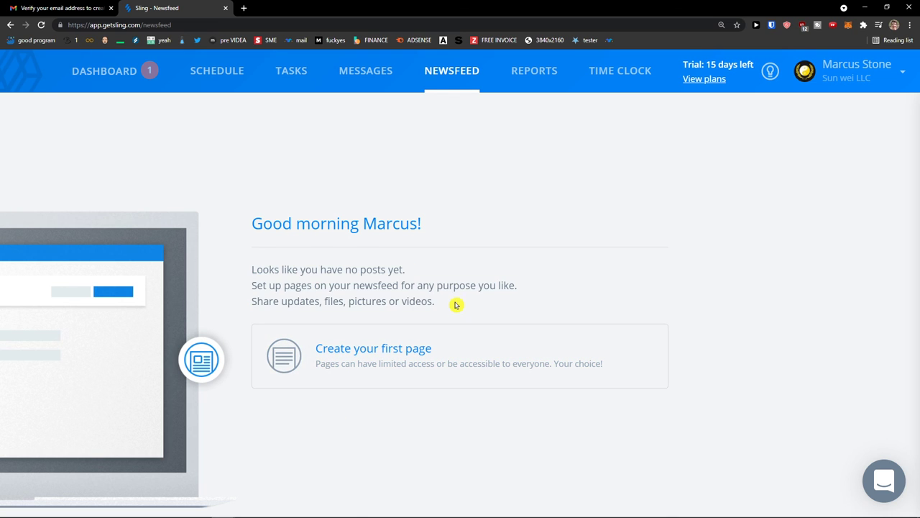
pyautogui.click(423, 361)
pyautogui.scroll(-2, 403, 353)
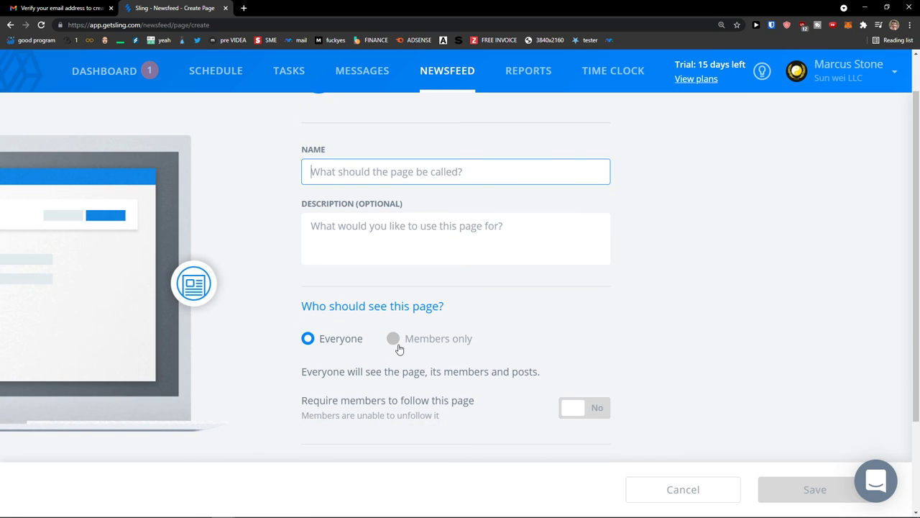
pyautogui.scroll(2, 399, 348)
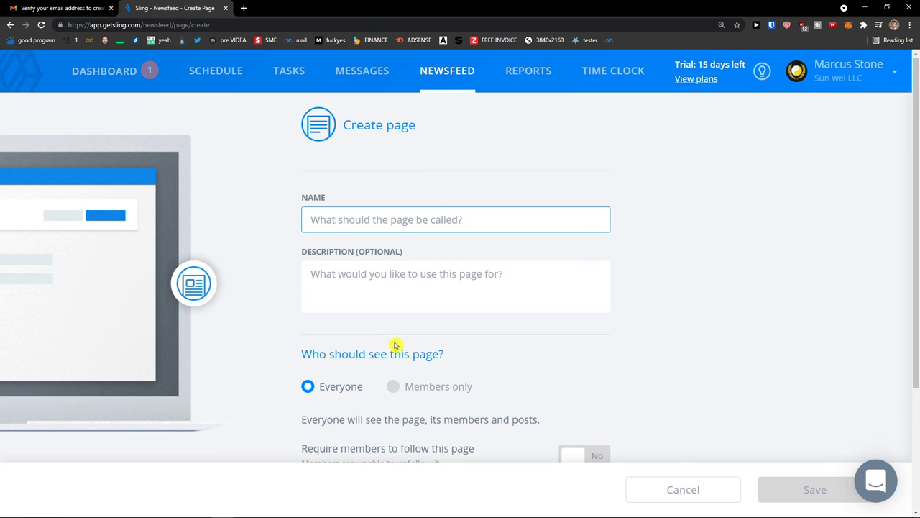
pyautogui.click(525, 76)
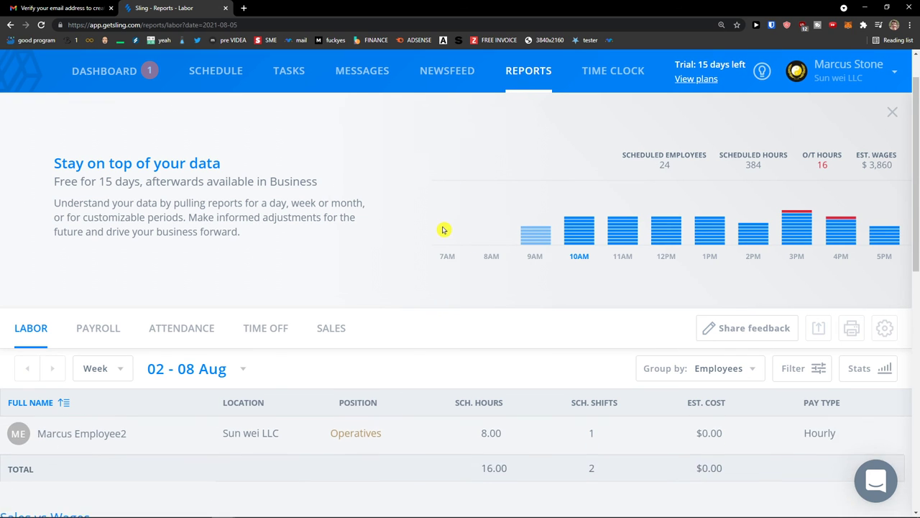
# - Dismiss the Reports banner, view Payroll and the first employee's profile, then go to Time Clock
pyautogui.click(892, 113)
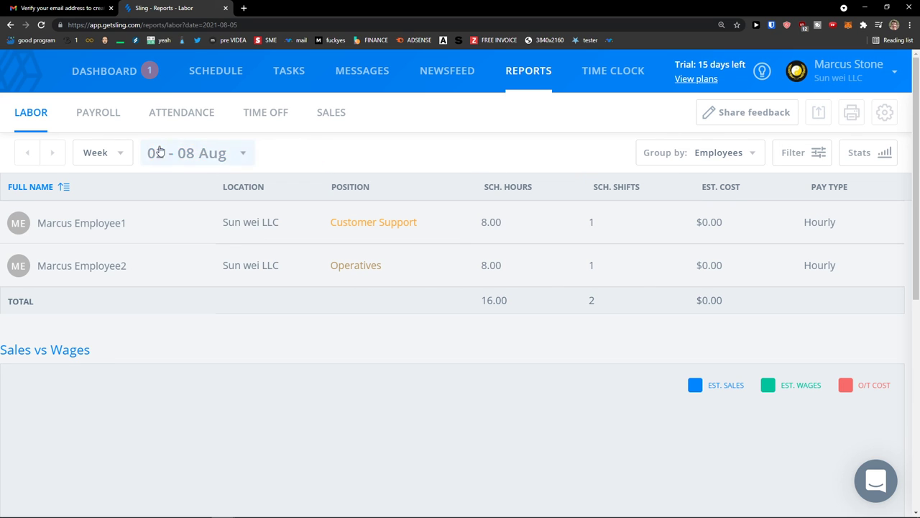
pyautogui.click(103, 119)
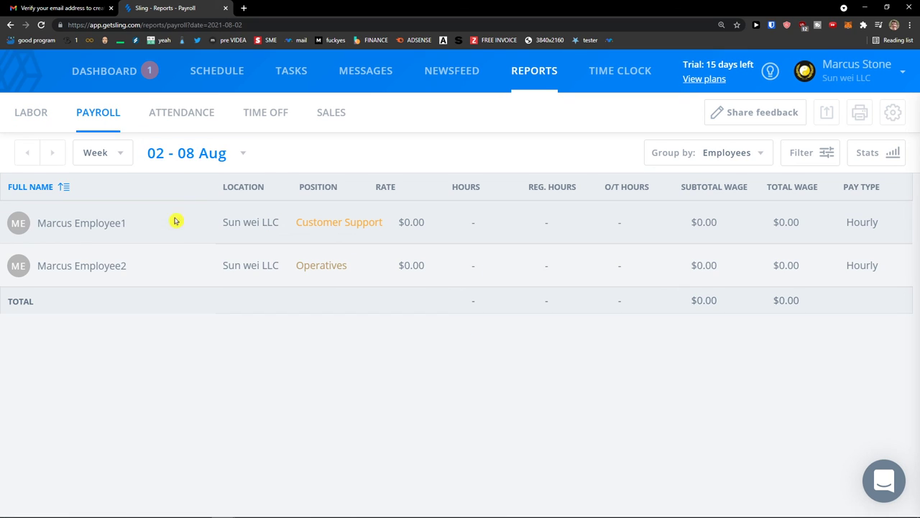
pyautogui.click(108, 227)
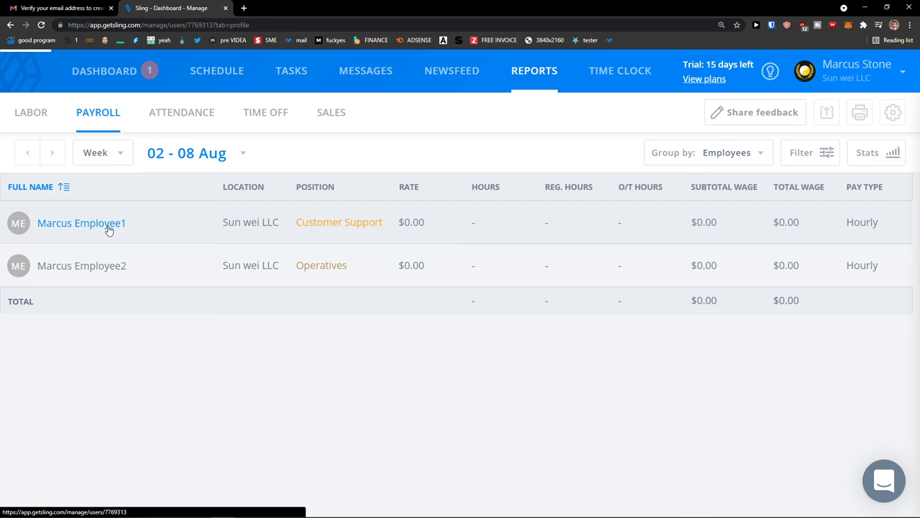
pyautogui.scroll(-3, 181, 255)
pyautogui.scroll(3, 182, 255)
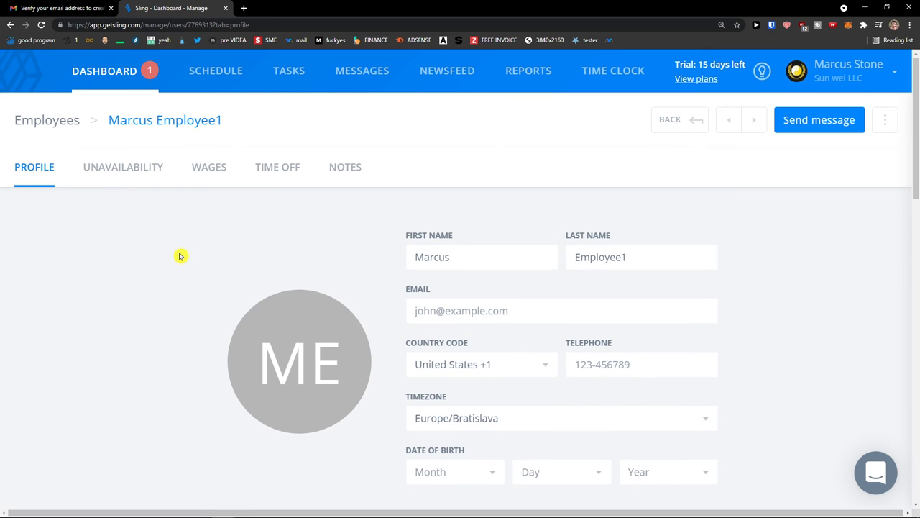
pyautogui.click(601, 77)
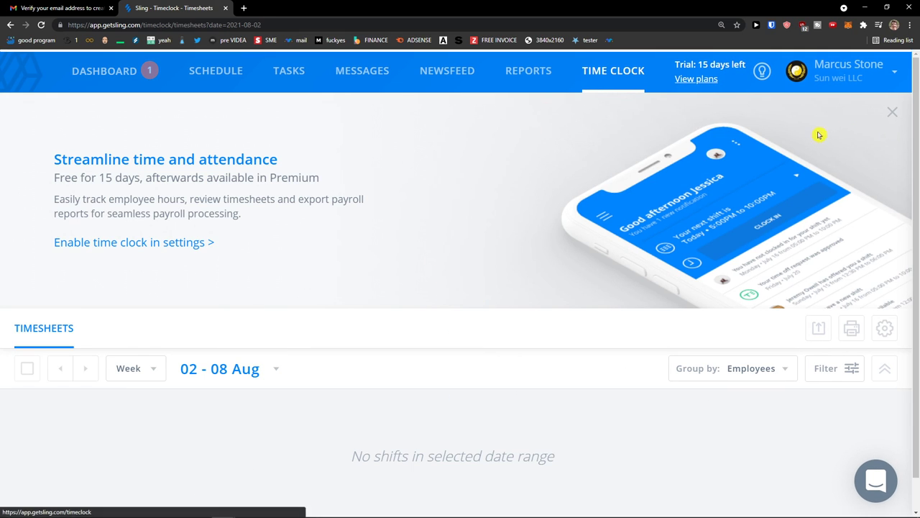
# - Close the Streamline time and attendance banner and open the 02 - 08 Aug date picker
pyautogui.click(897, 113)
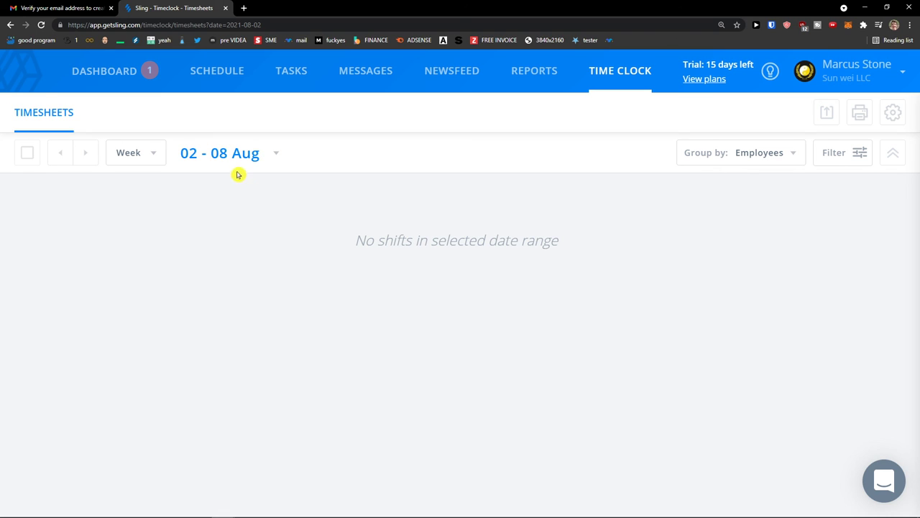
pyautogui.click(202, 141)
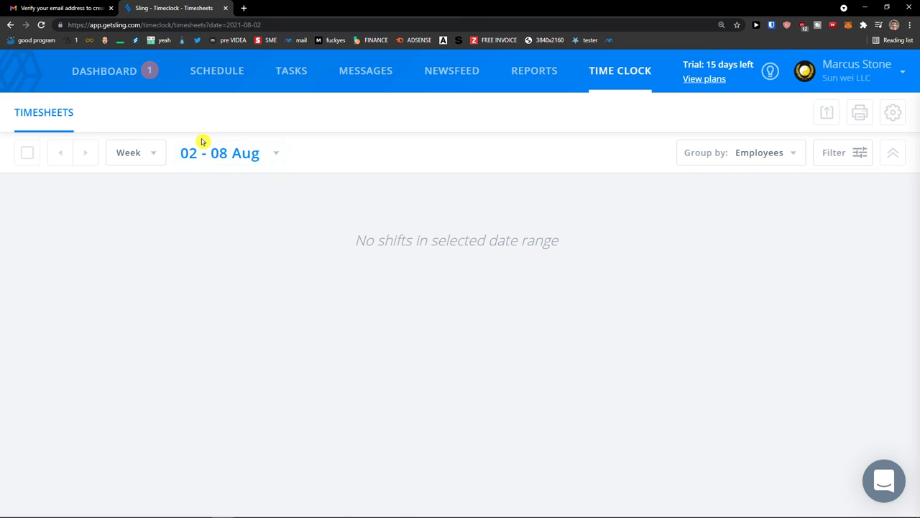